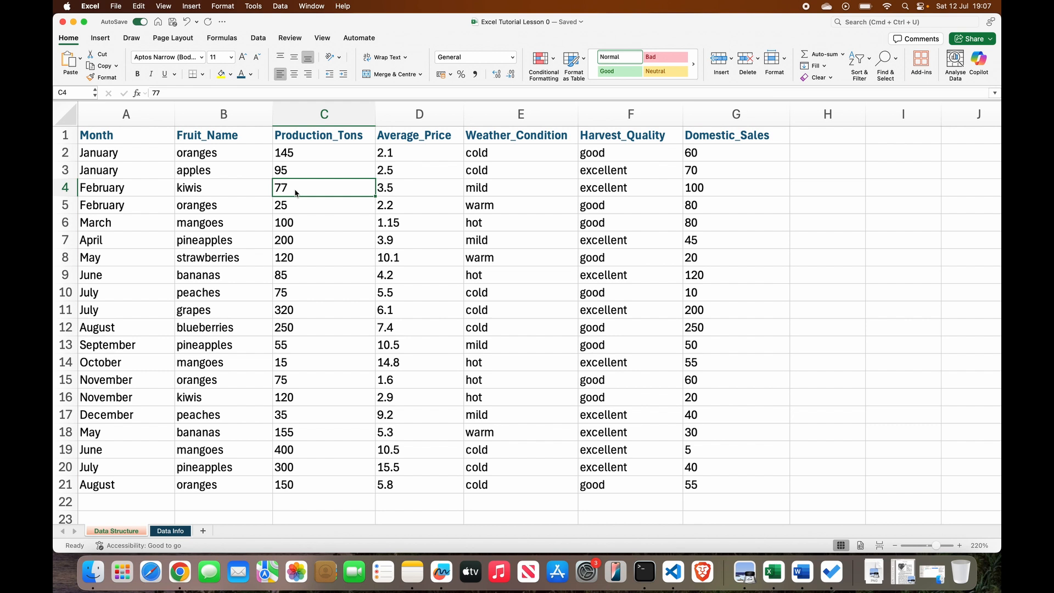
click(408, 193)
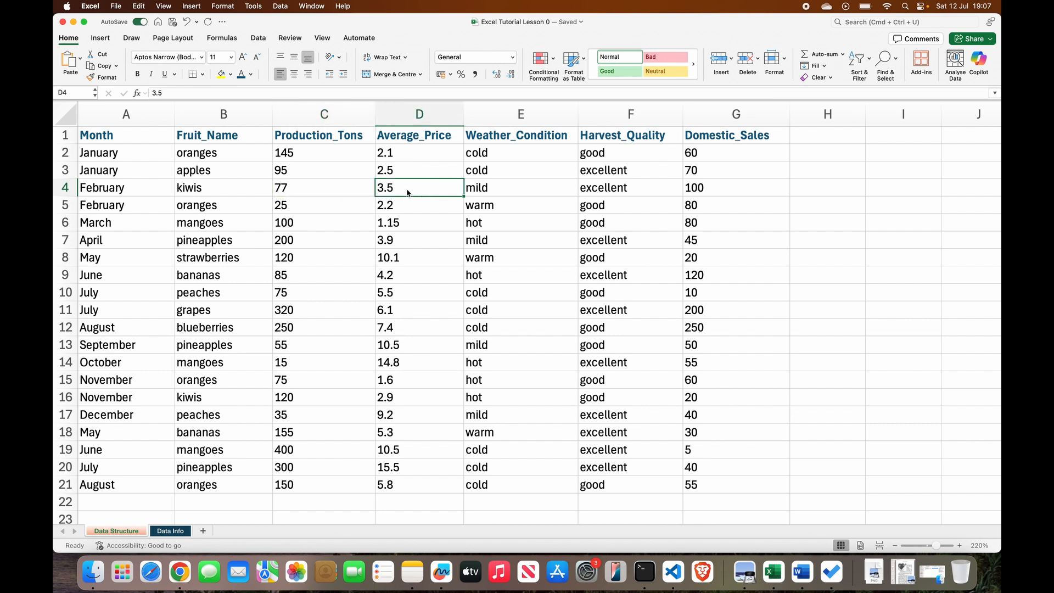
click(101, 38)
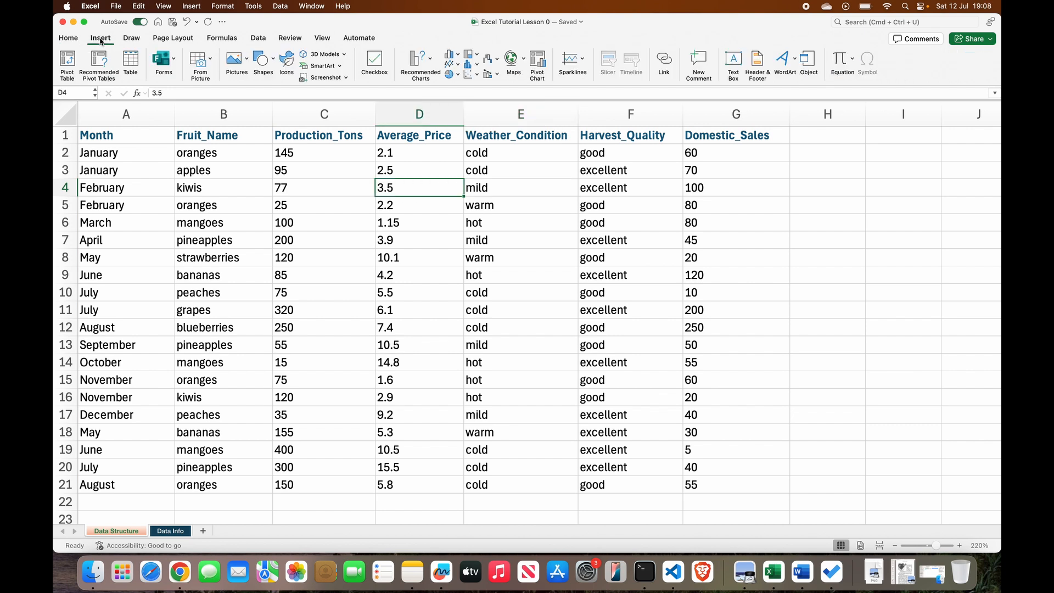
click(68, 38)
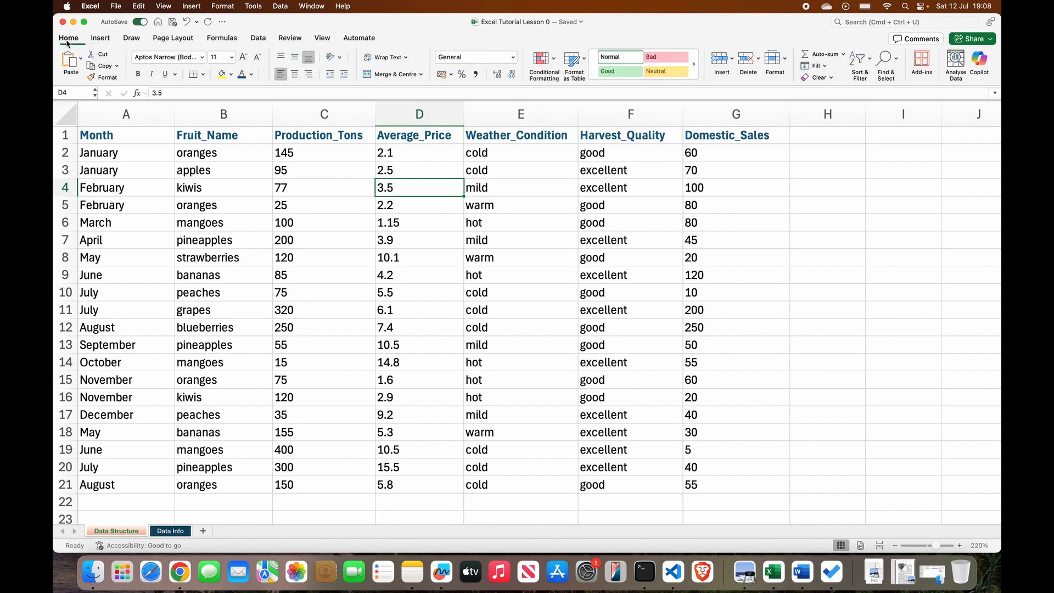
click(554, 58)
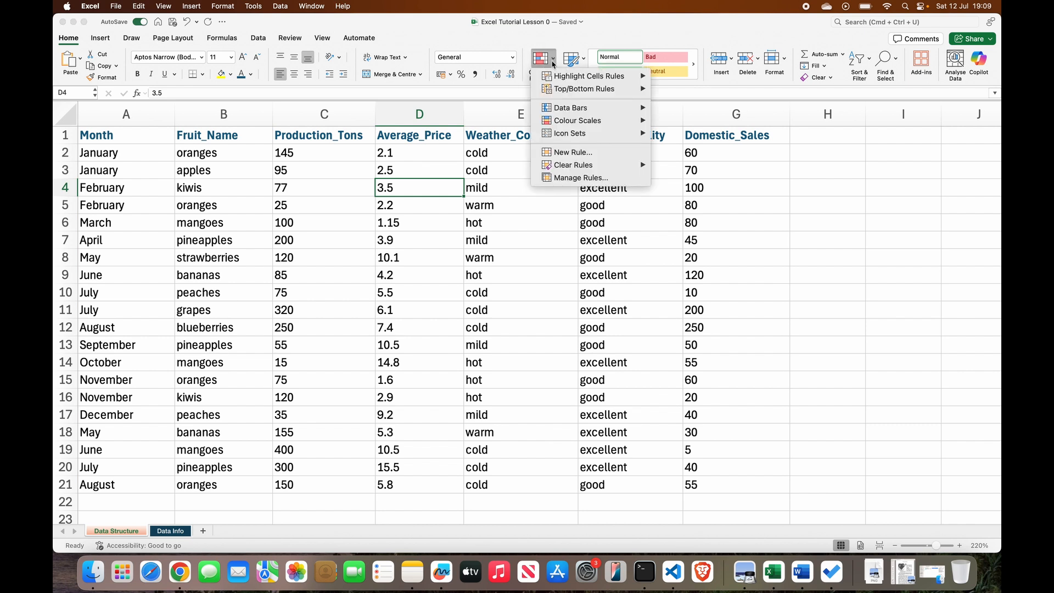
mouse_move(562, 81)
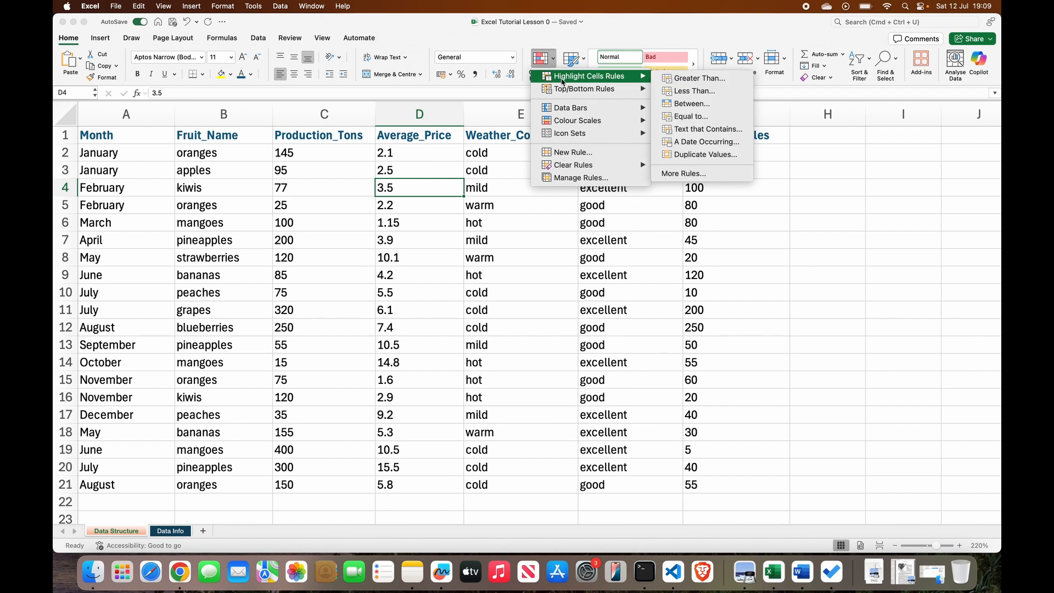
mouse_move(571, 113)
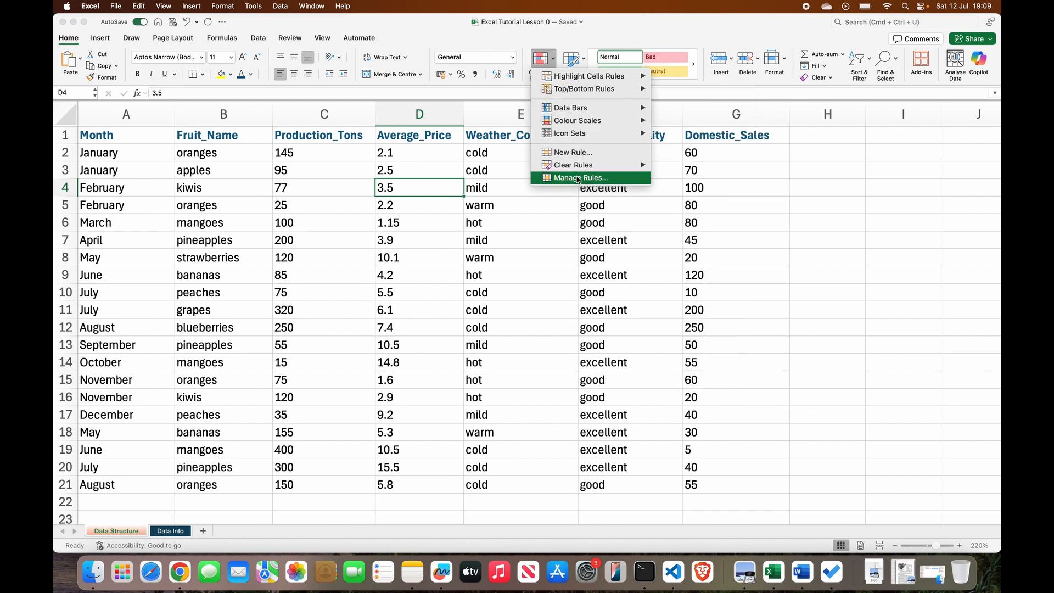
mouse_move(577, 170)
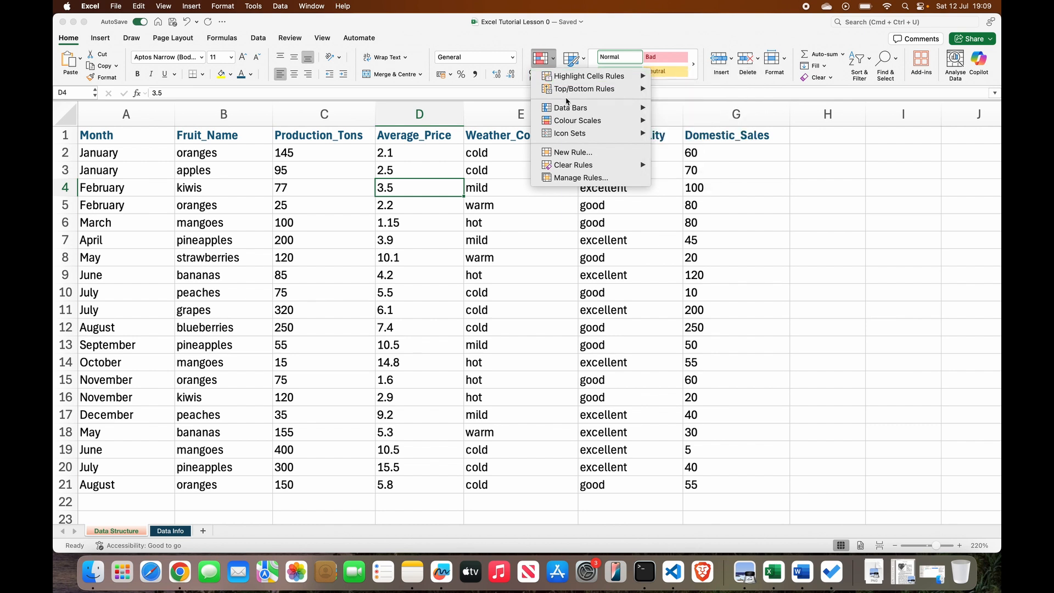
click(553, 60)
Step: Highlight Average_Price values in D2:D21 that are greater than 5 using Light Red Fill with Dark Red Text
click(420, 113)
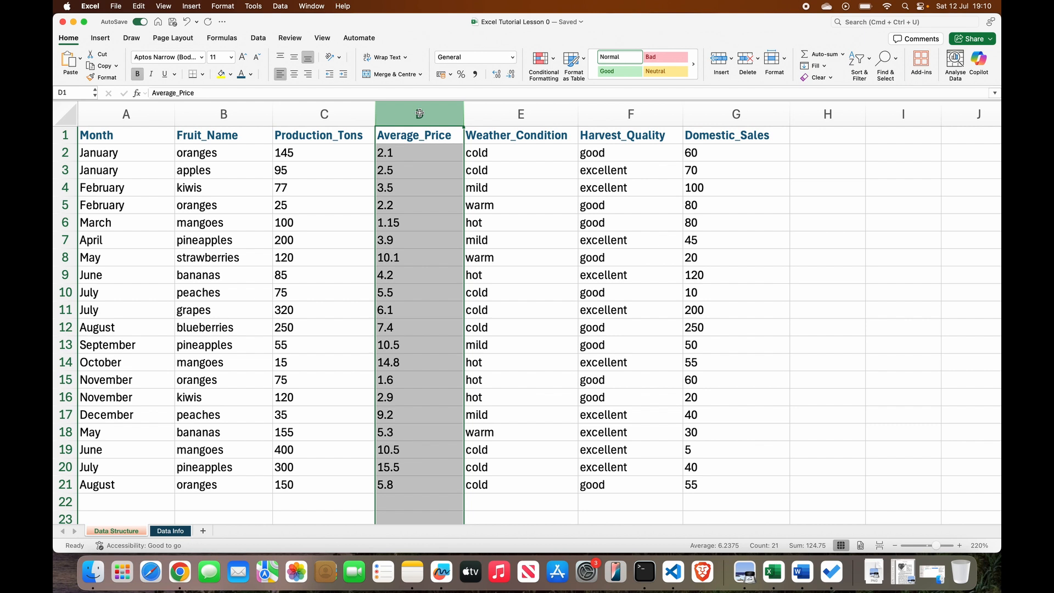
click(344, 157)
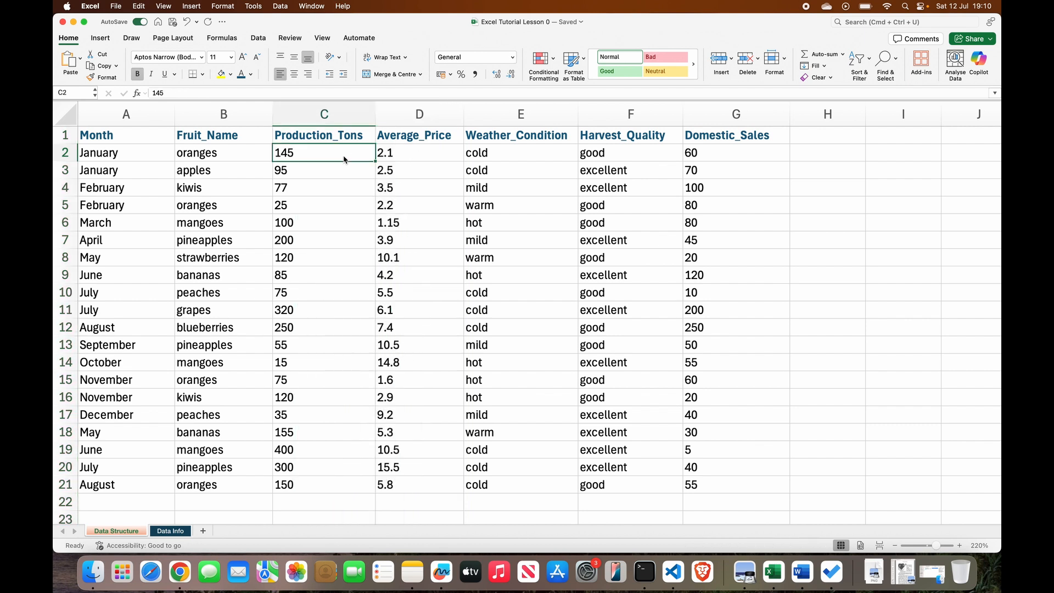
drag(392, 155, 398, 484)
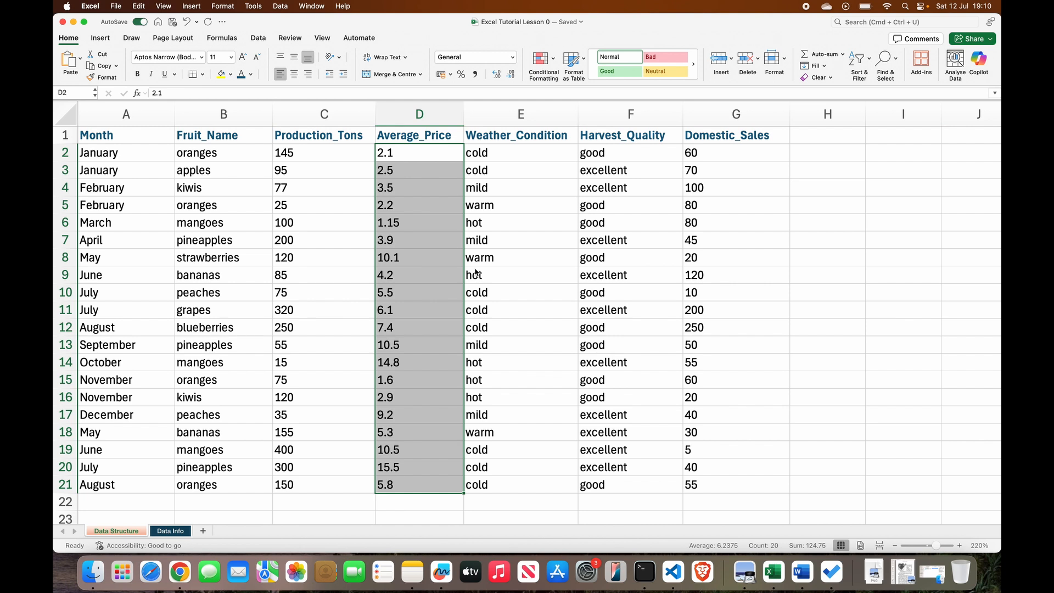
click(554, 62)
mouse_move(584, 77)
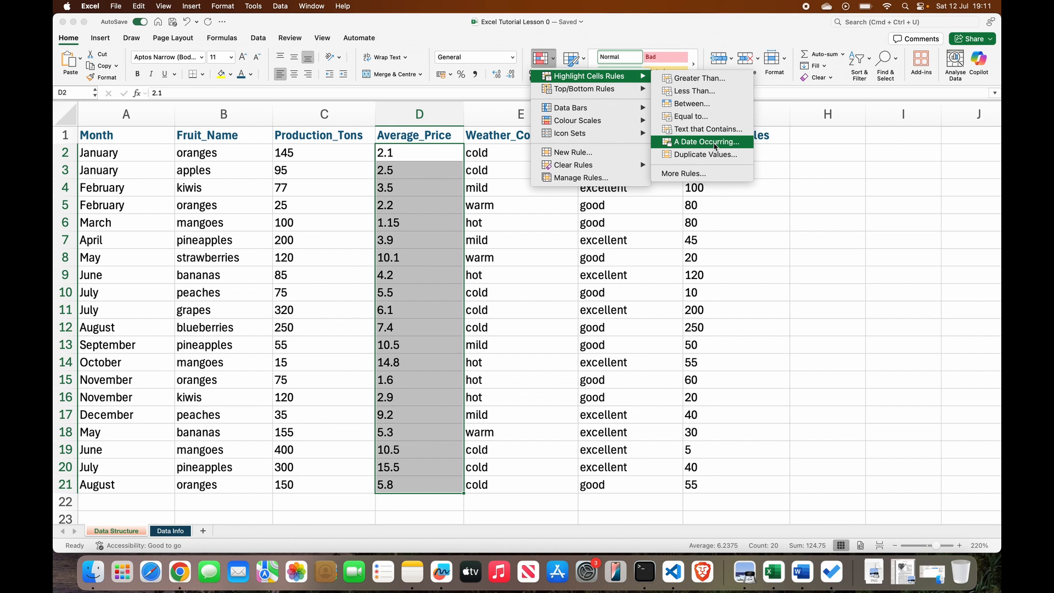
click(700, 79)
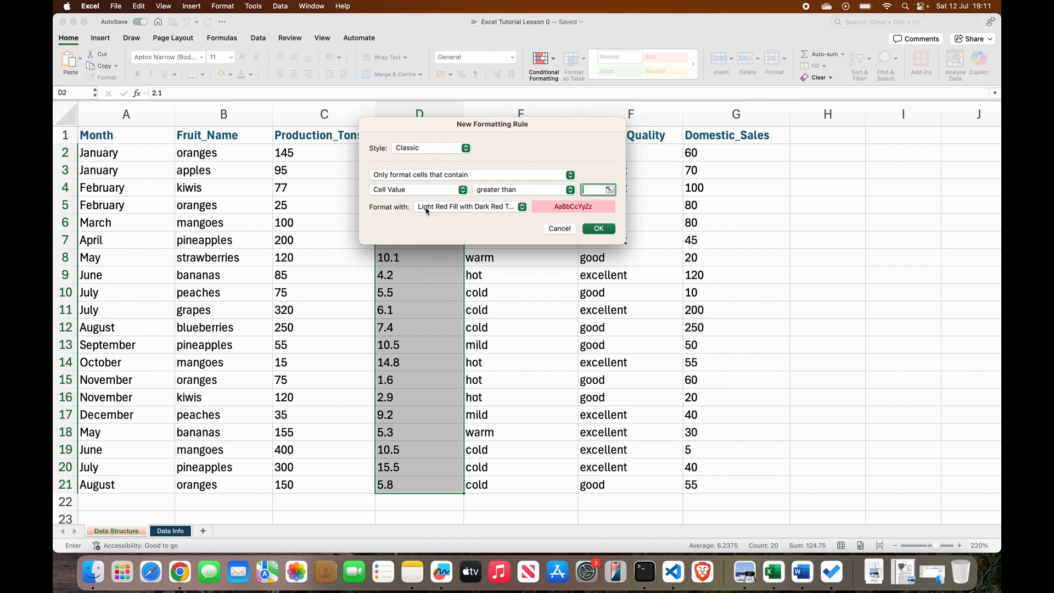
click(522, 208)
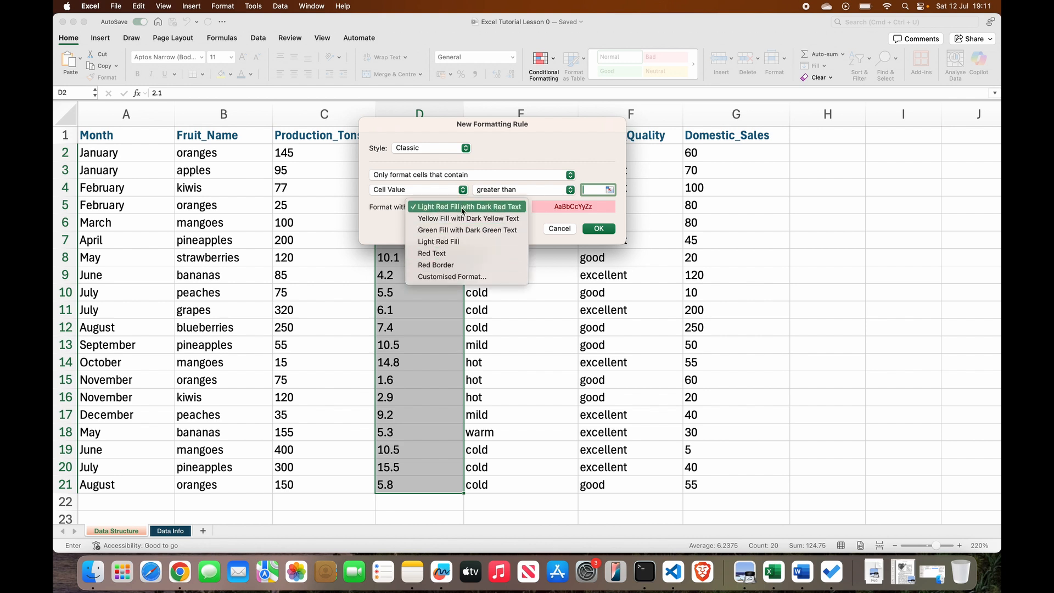
click(502, 208)
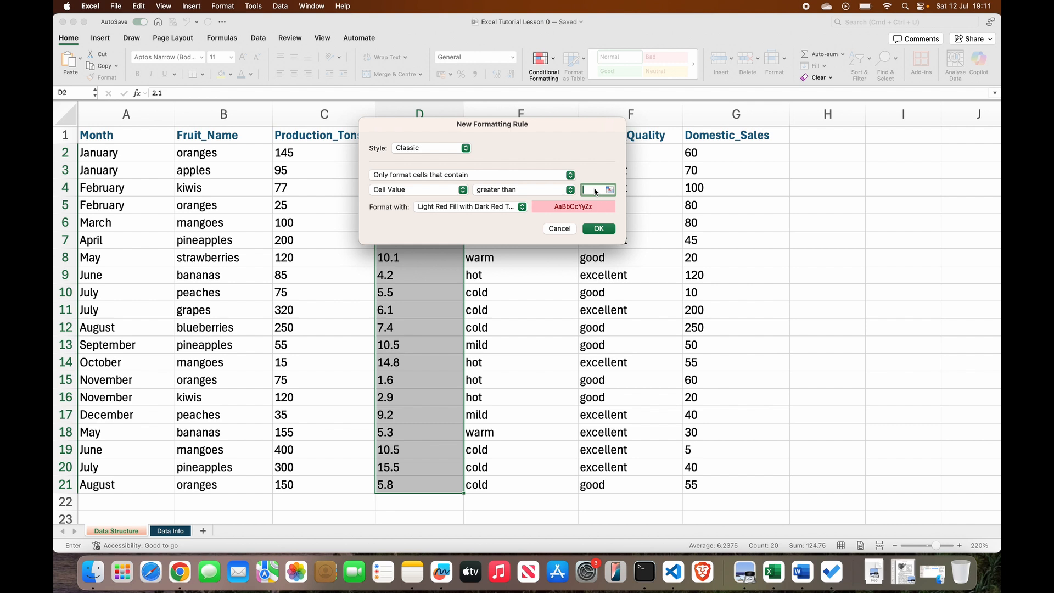
text(5)
click(600, 230)
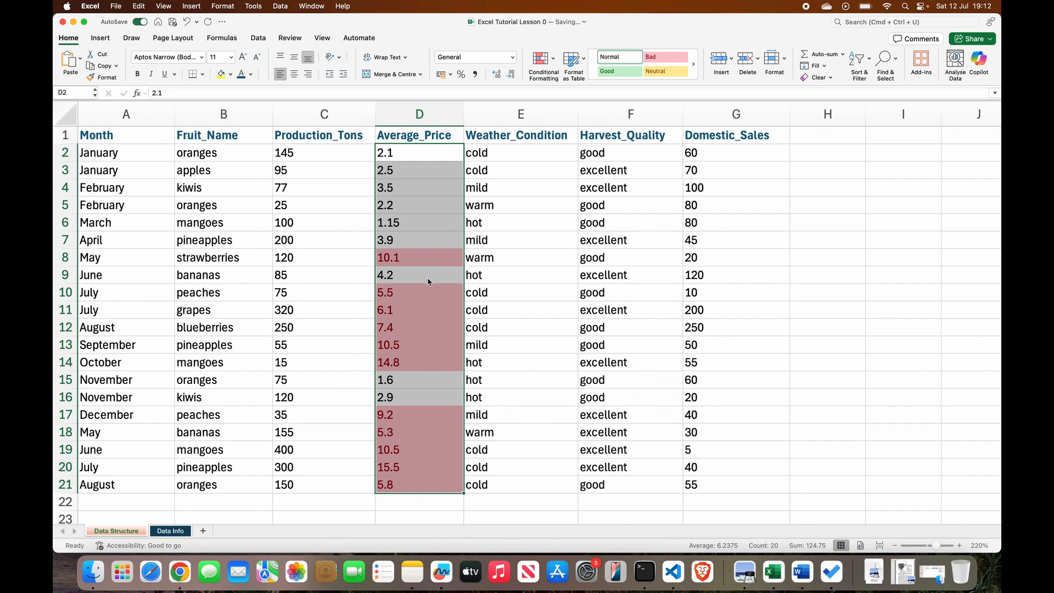
click(433, 153)
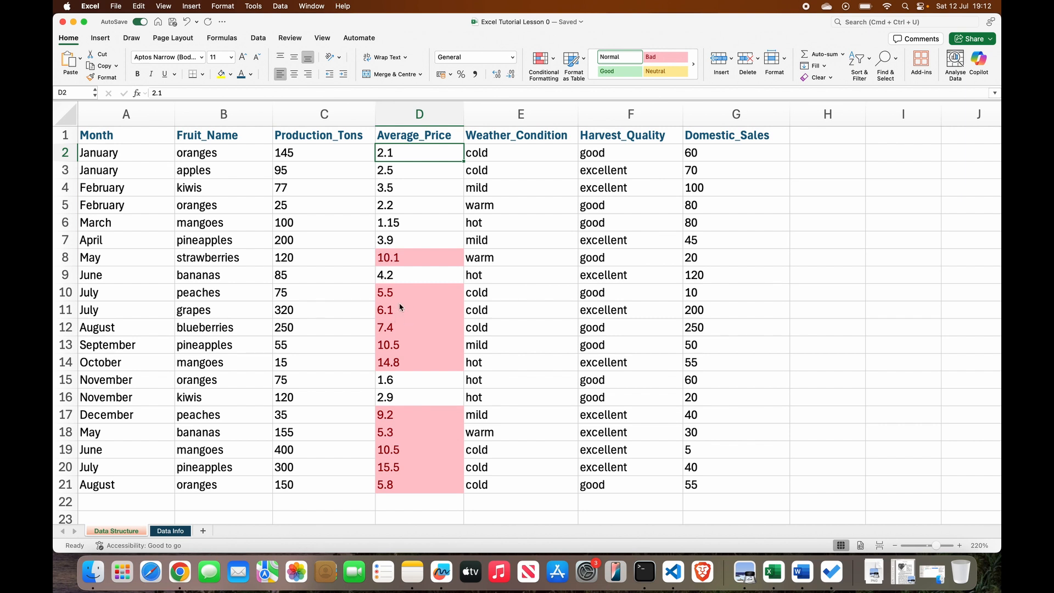
click(400, 263)
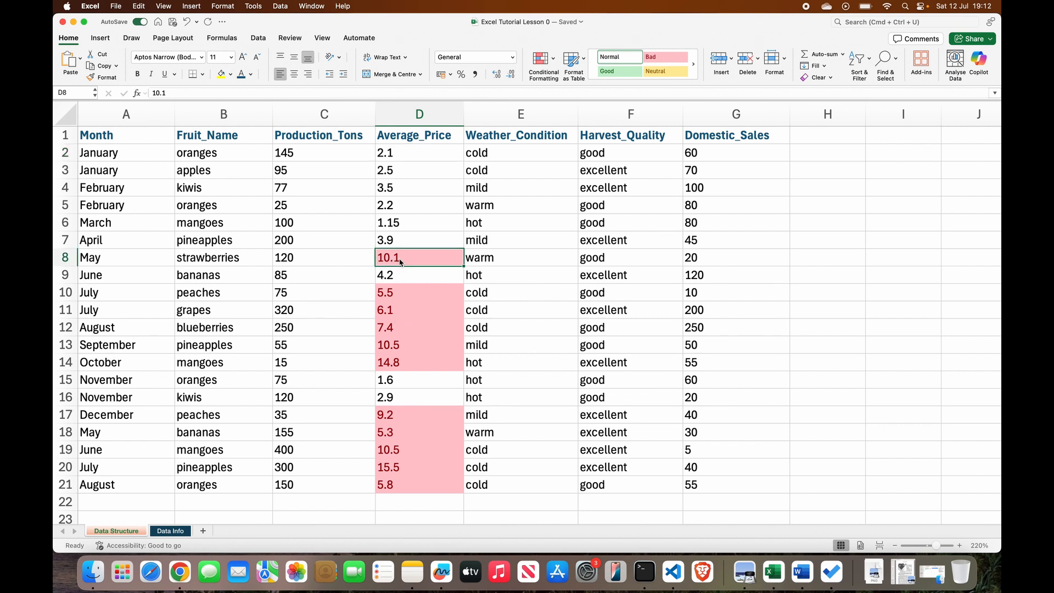
click(399, 297)
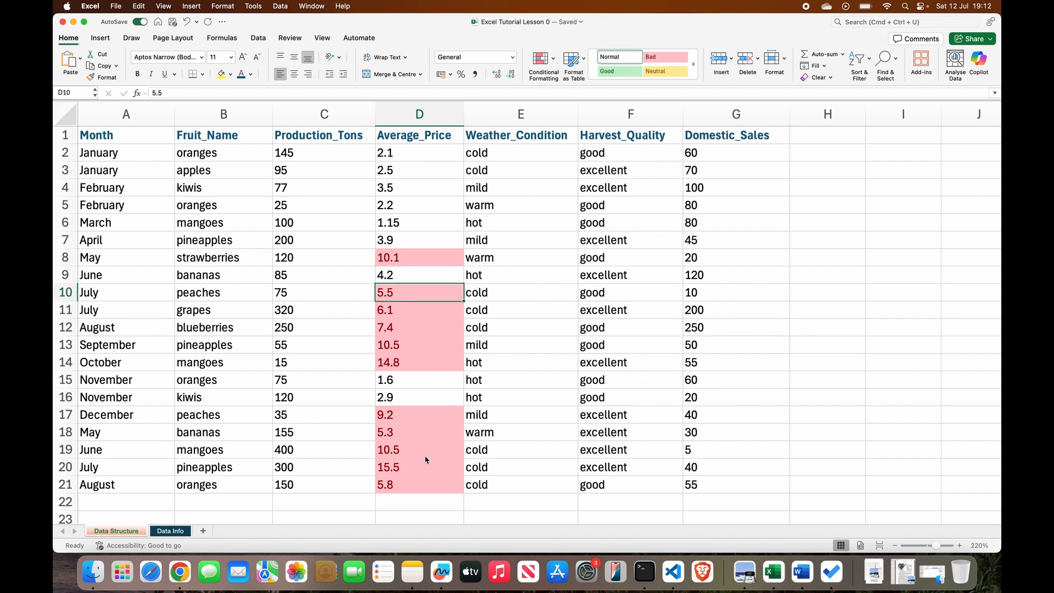
click(422, 415)
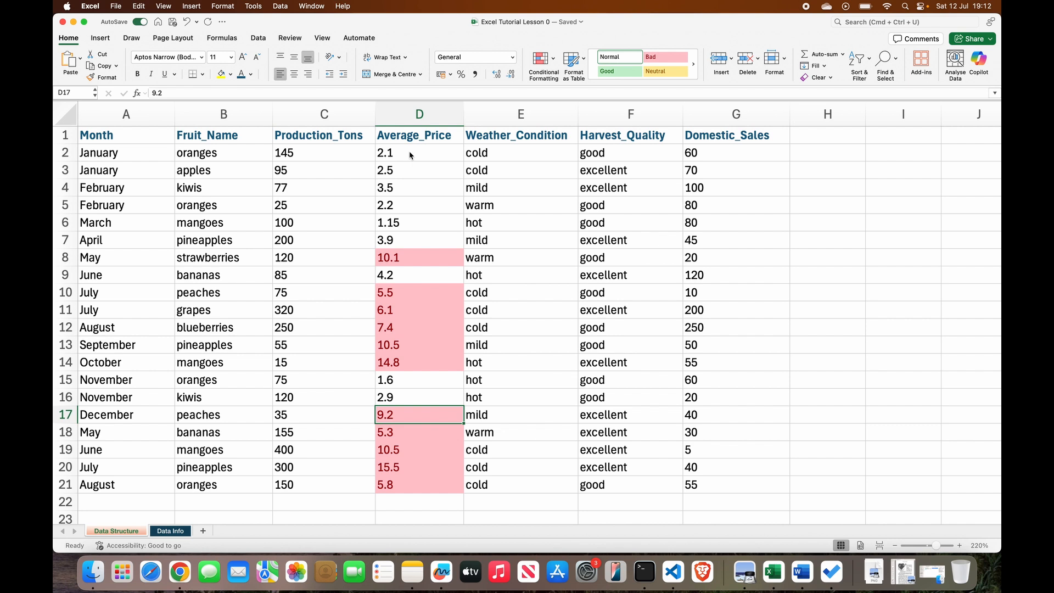
Step: Add a rule to D2:D21 that formats Average_Price values less than 3.5 with Yellow Fill with Dark Yellow Text
click(407, 156)
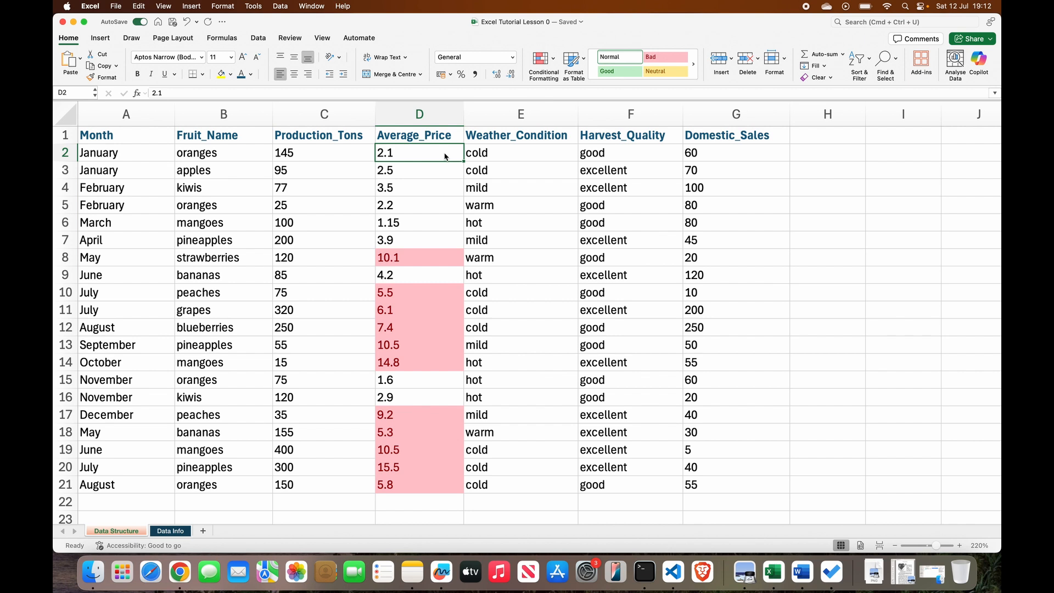
drag(445, 157, 460, 485)
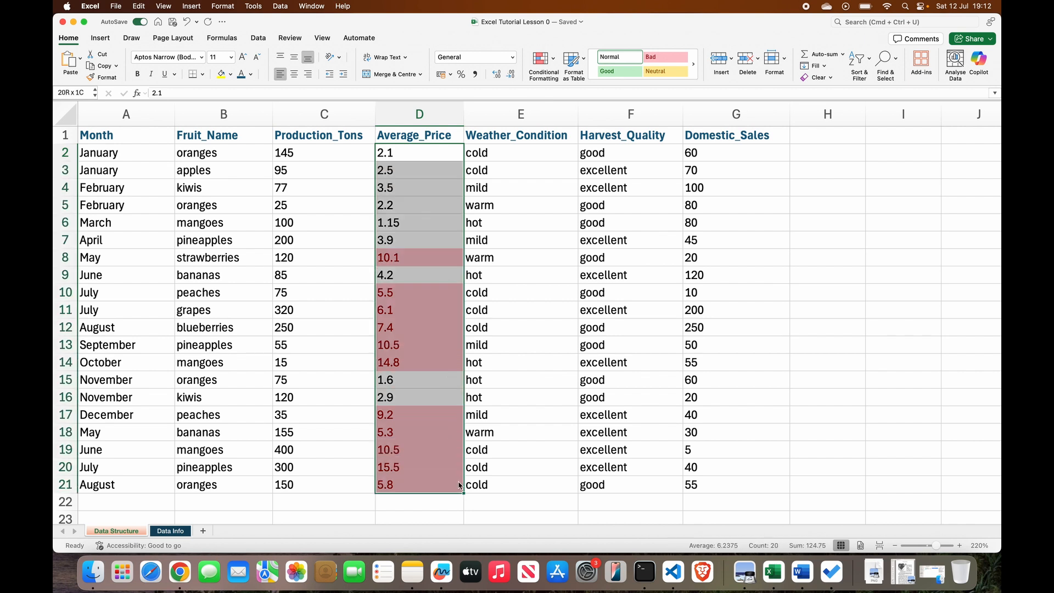
click(541, 59)
mouse_move(587, 76)
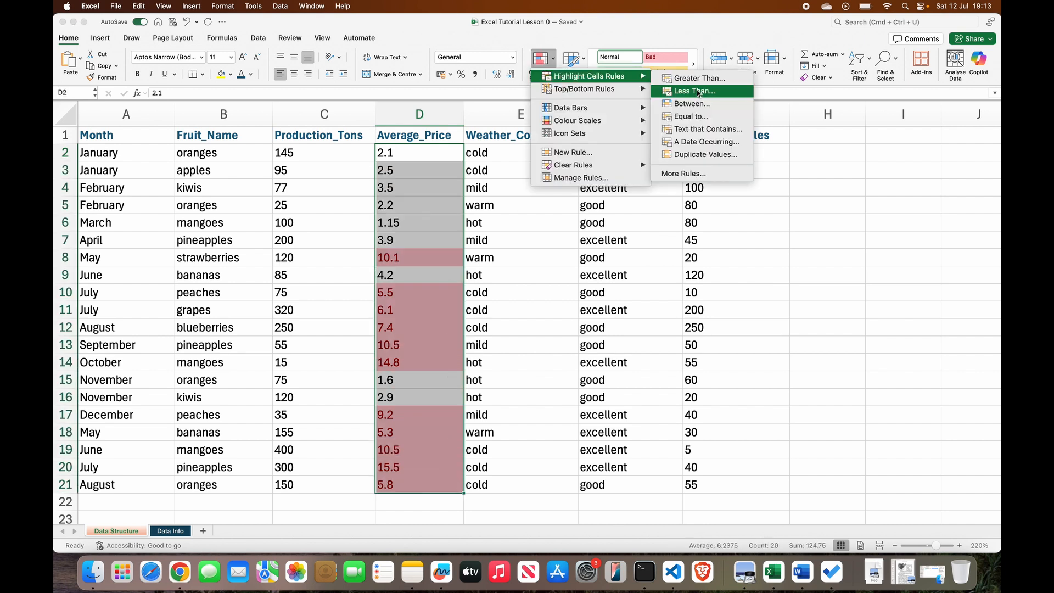
click(699, 93)
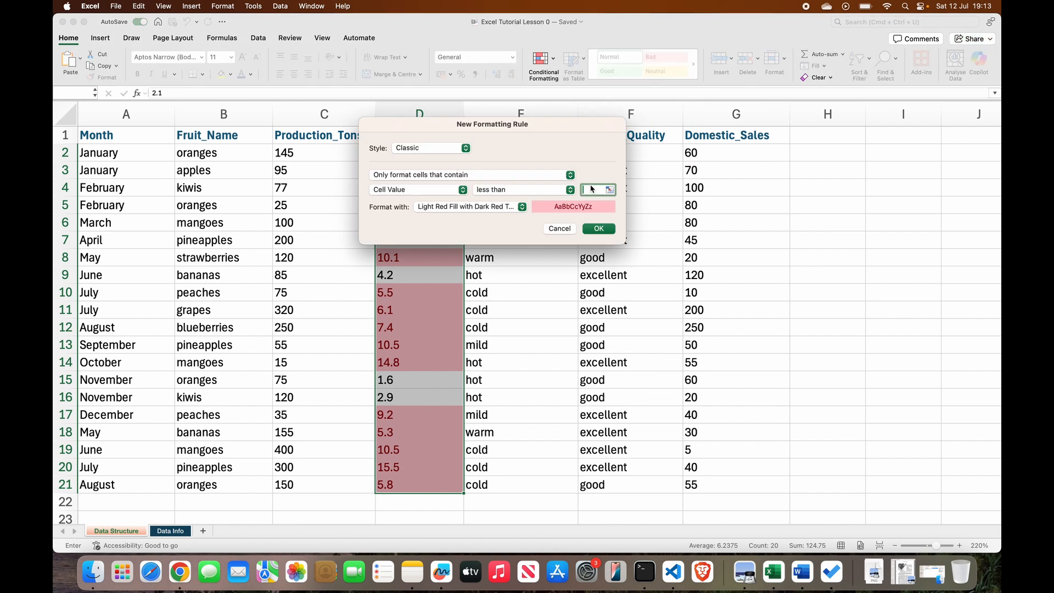
text(3.5)
click(486, 209)
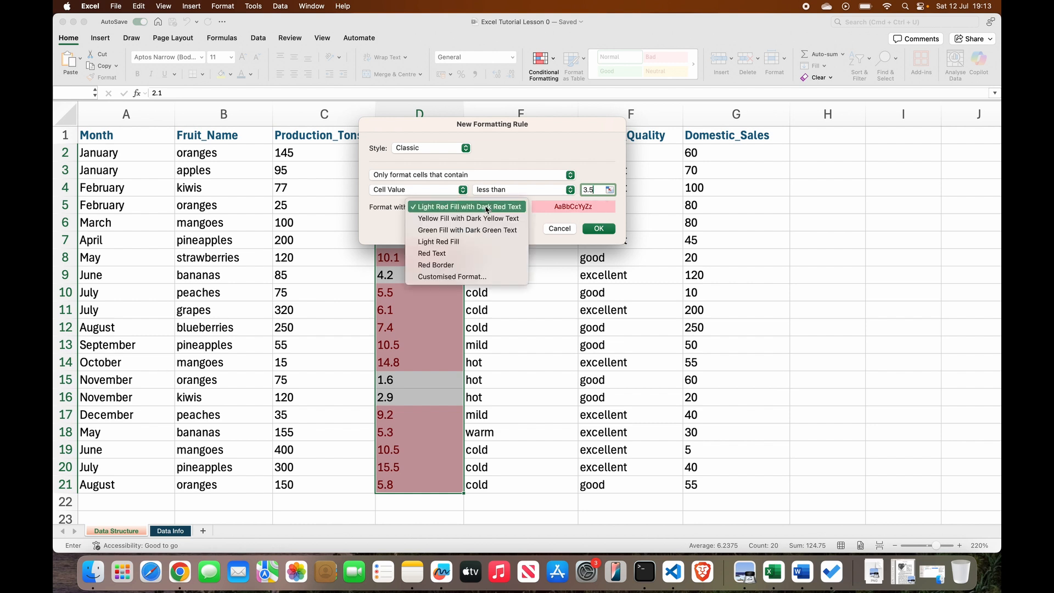
click(456, 222)
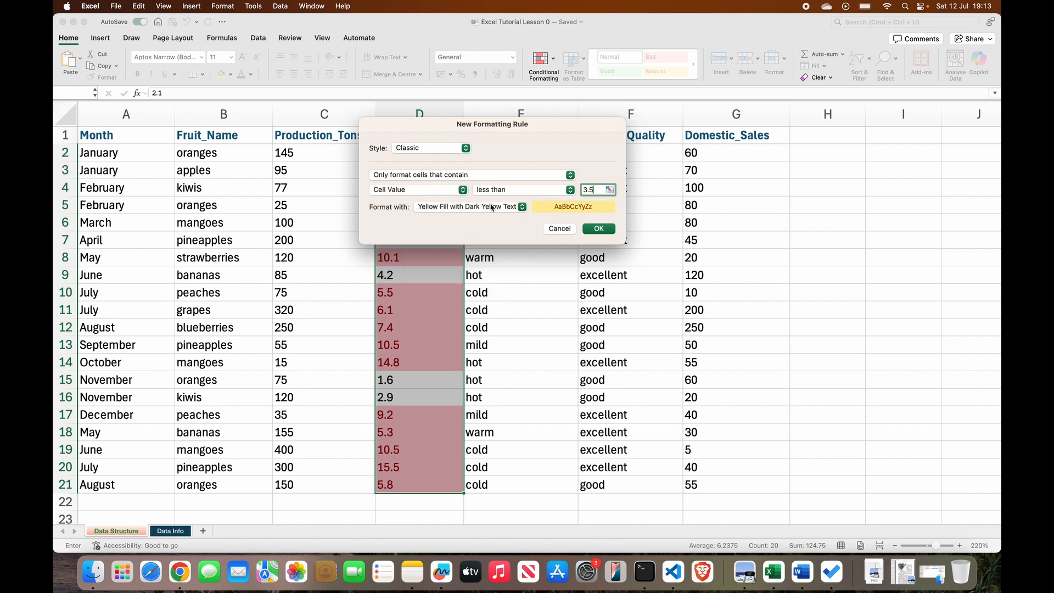
click(604, 230)
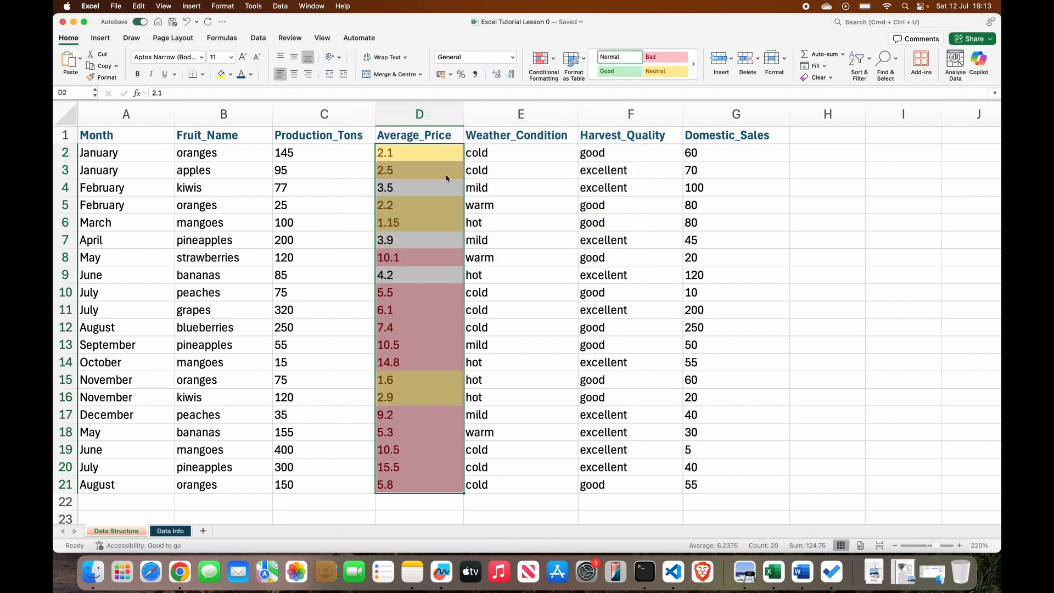
click(447, 178)
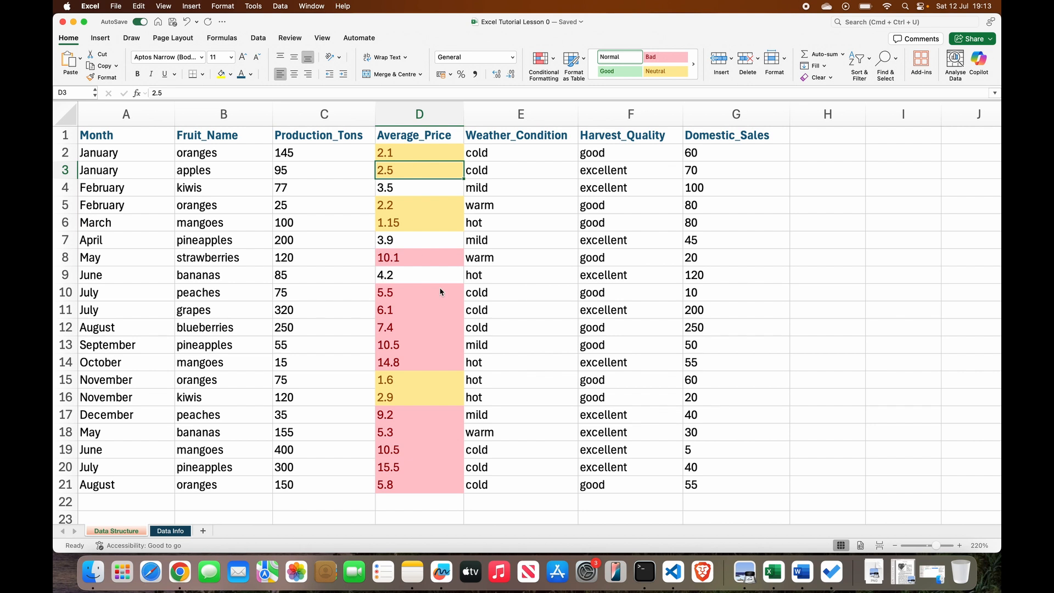
click(412, 383)
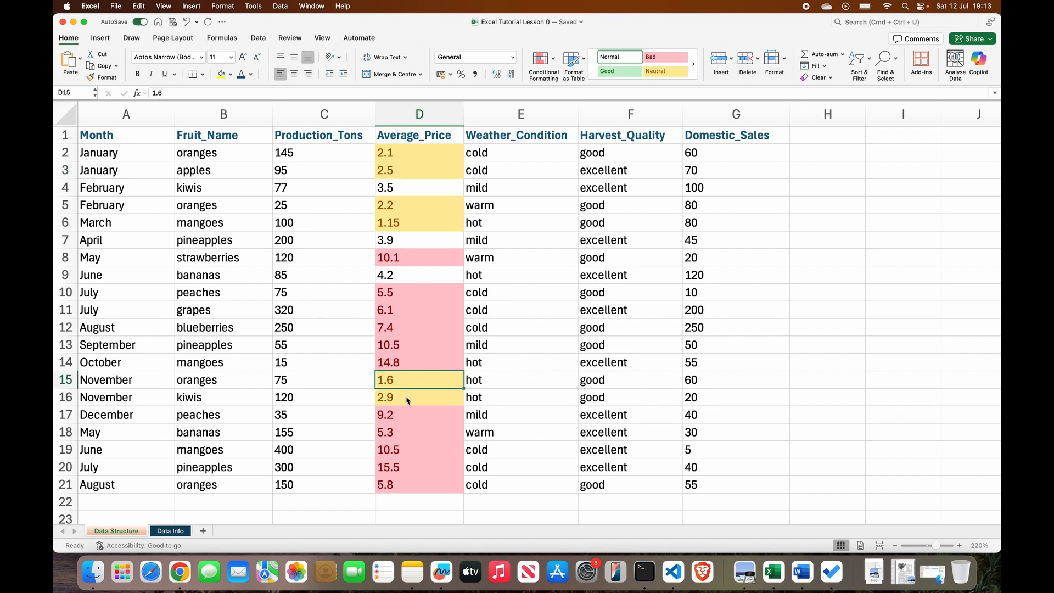
click(408, 399)
click(405, 226)
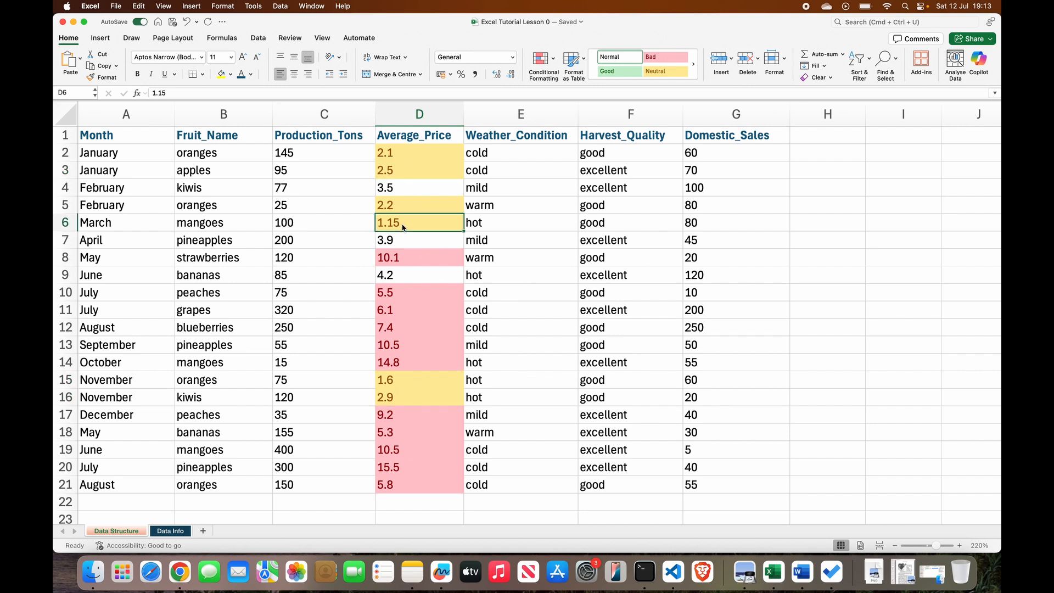
click(408, 206)
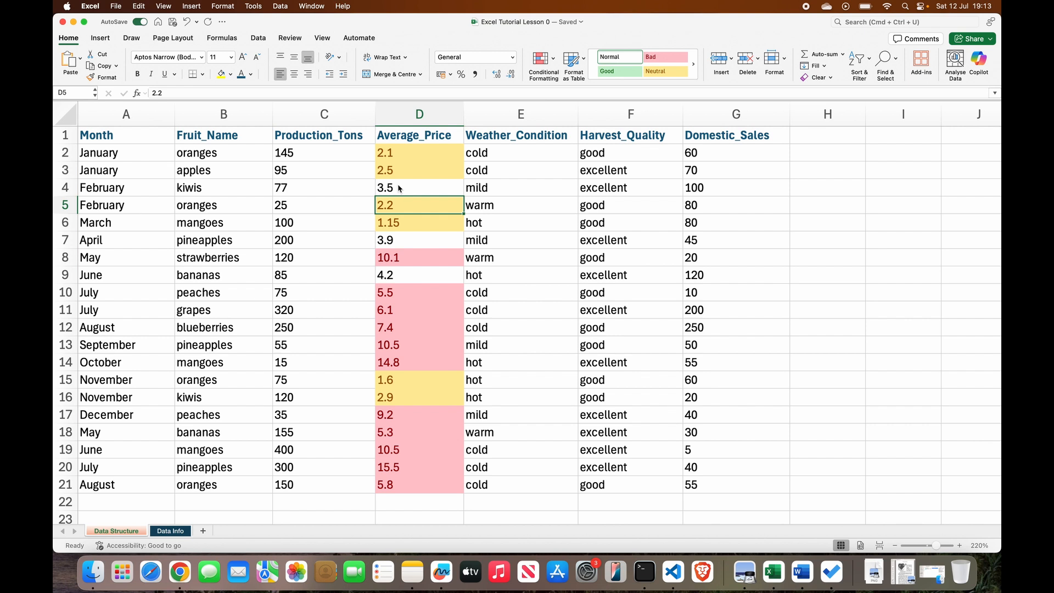
Step: Clear all formats from the Average_Price values in D2:D21, keeping the cell contents
click(401, 154)
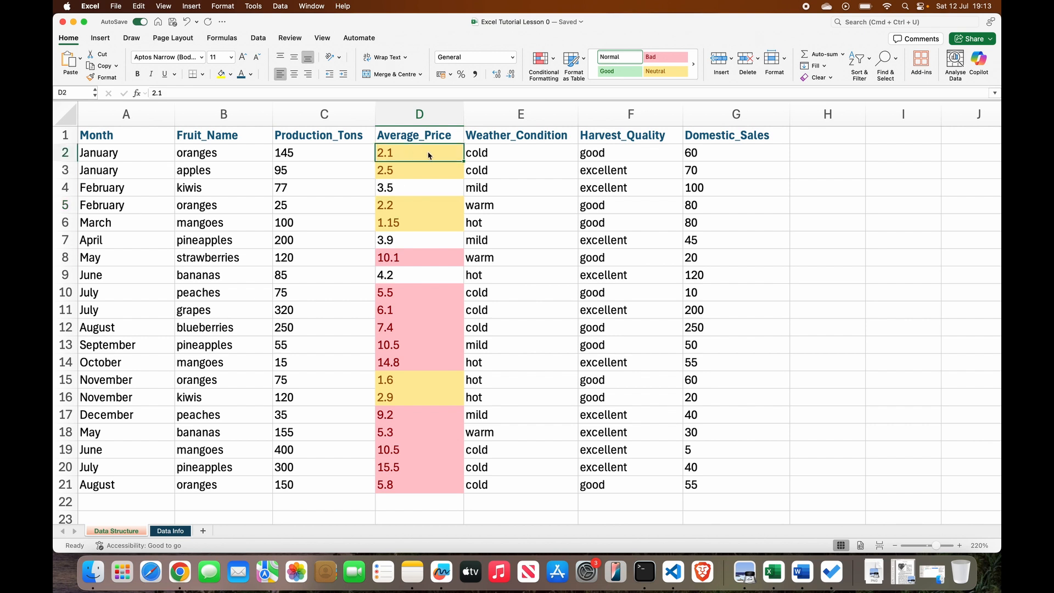
drag(430, 156, 439, 487)
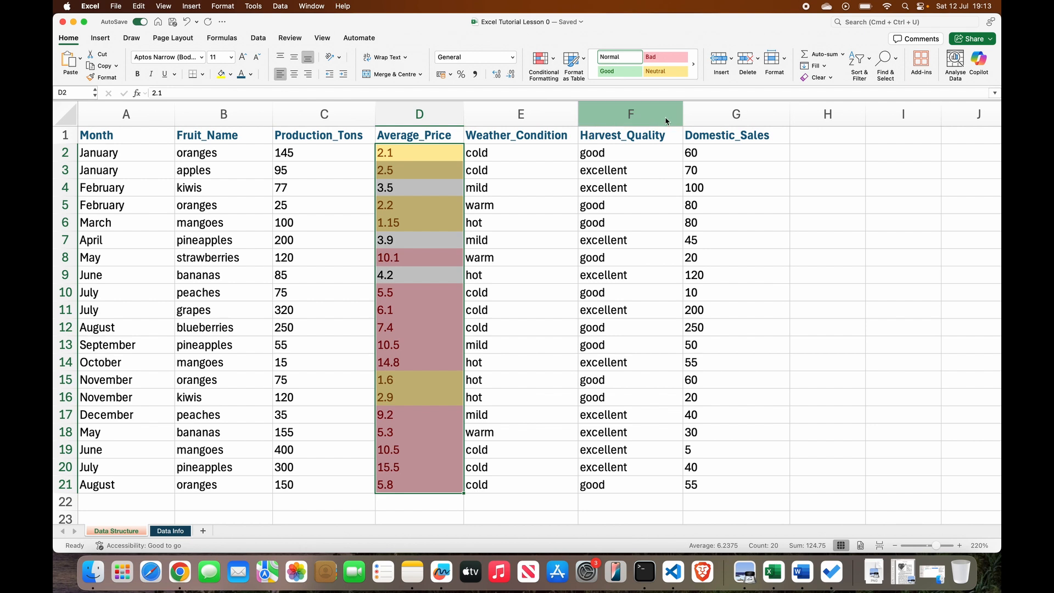
click(831, 78)
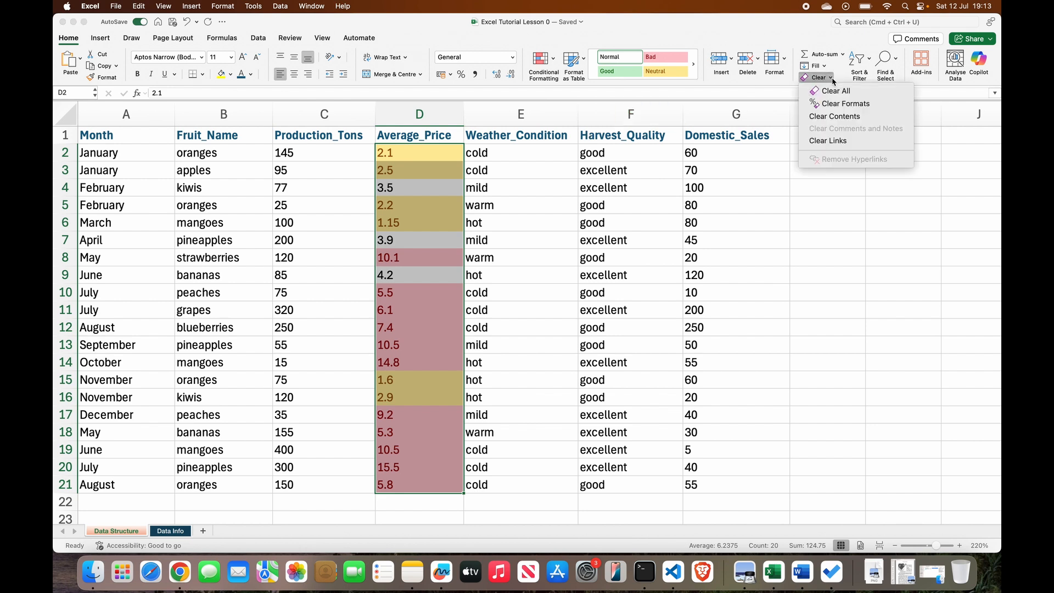
click(842, 105)
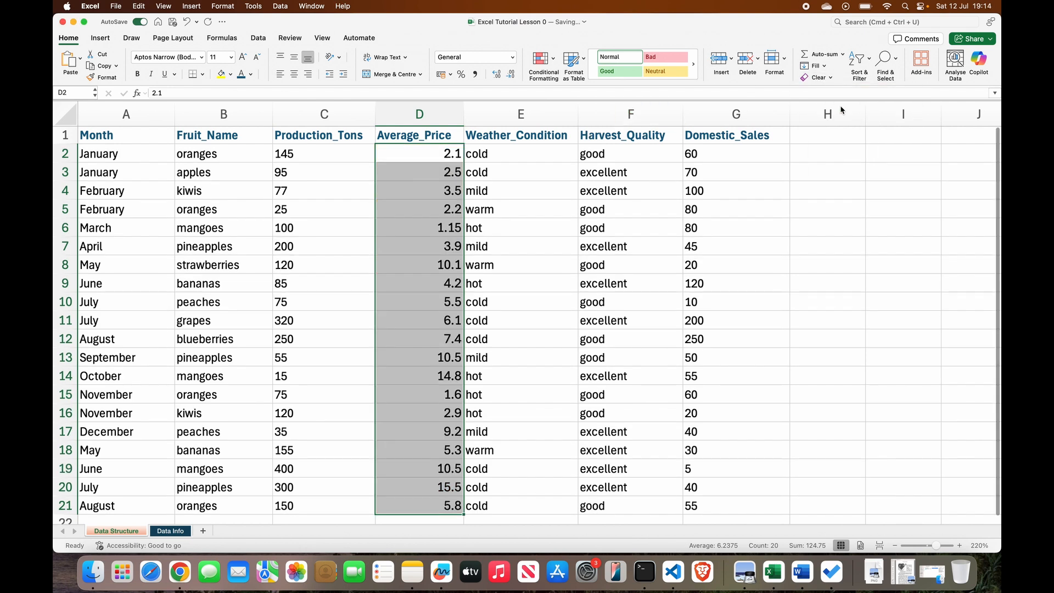
click(553, 63)
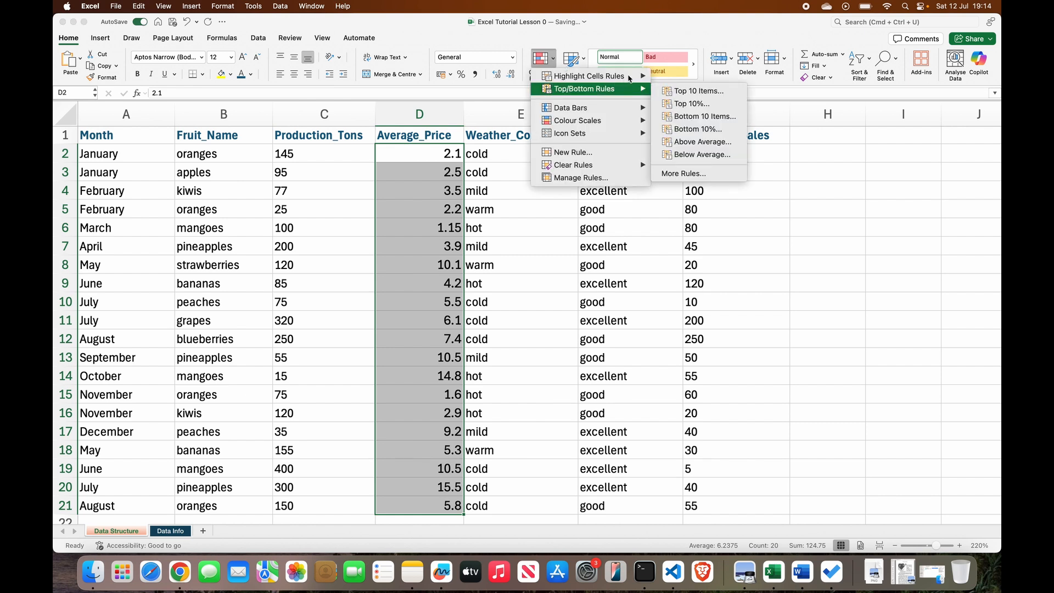
mouse_move(630, 76)
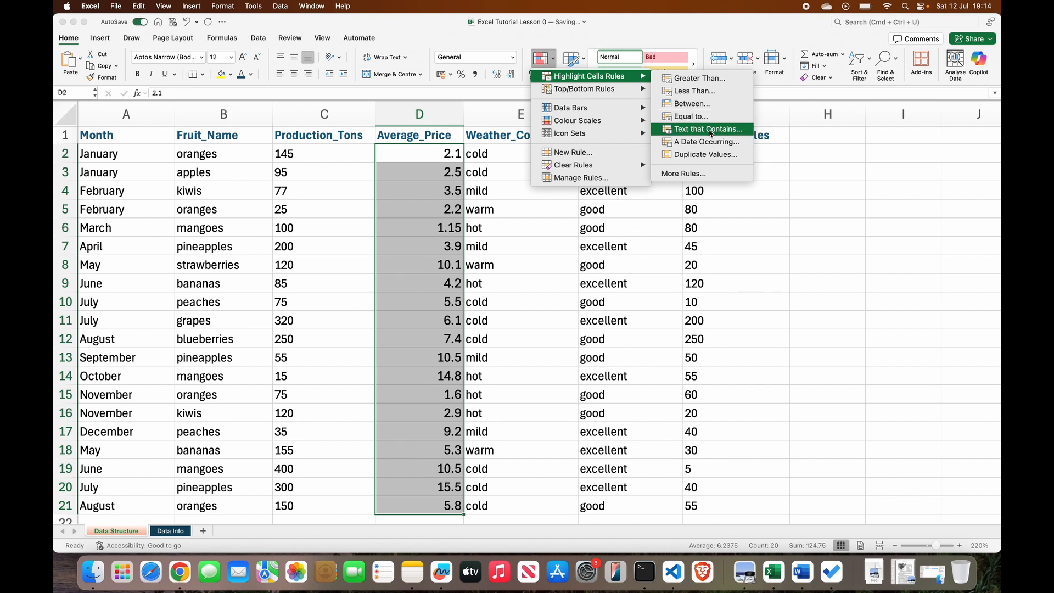
click(504, 159)
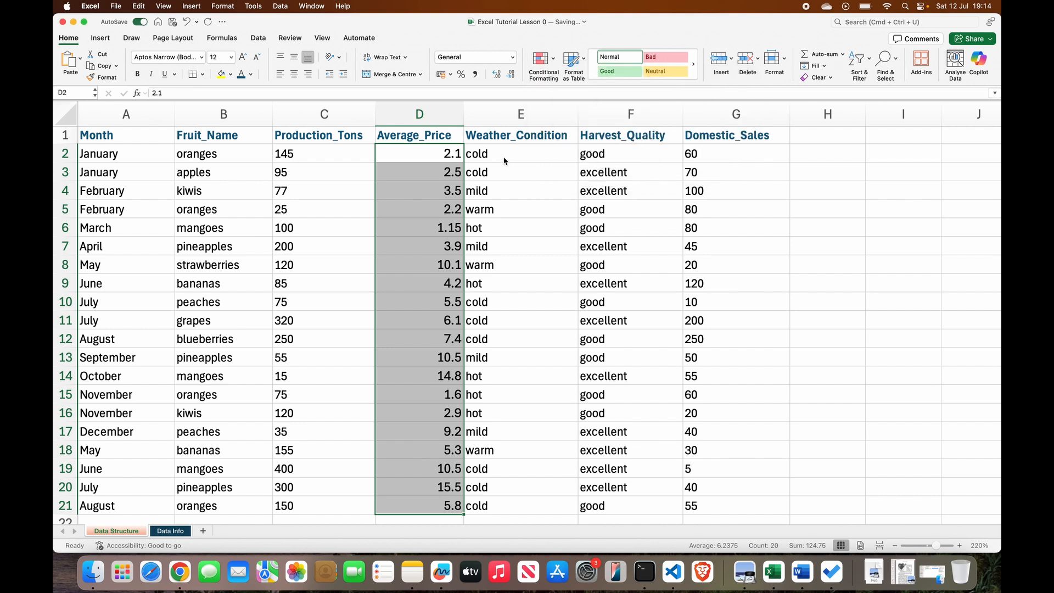
Step: Highlight Weather_Condition cells in E2:E21 that contain the text "mild" using Green Fill with Dark Green Text
click(504, 151)
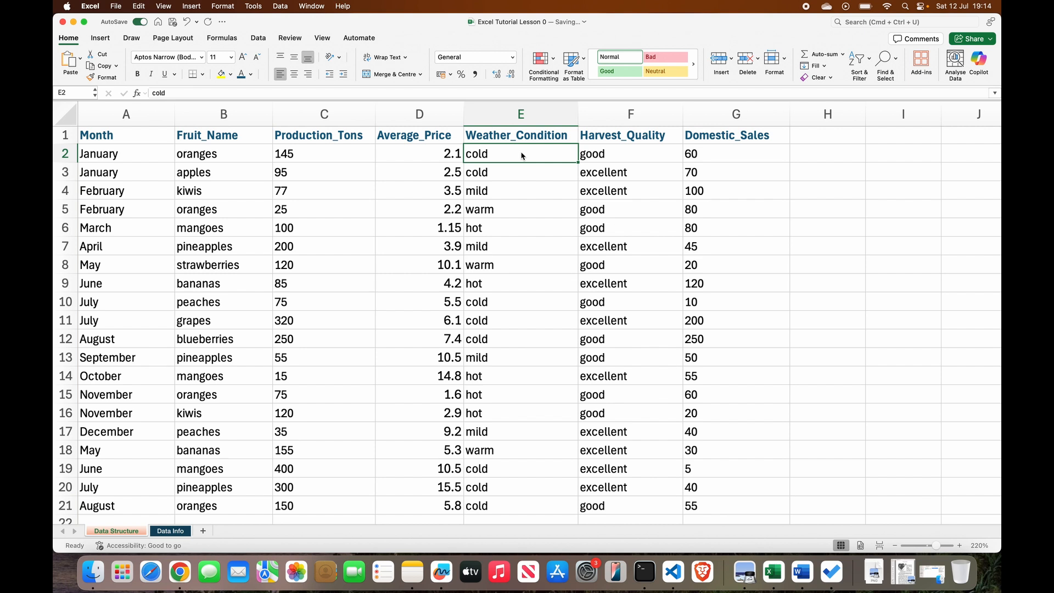
drag(522, 155, 543, 503)
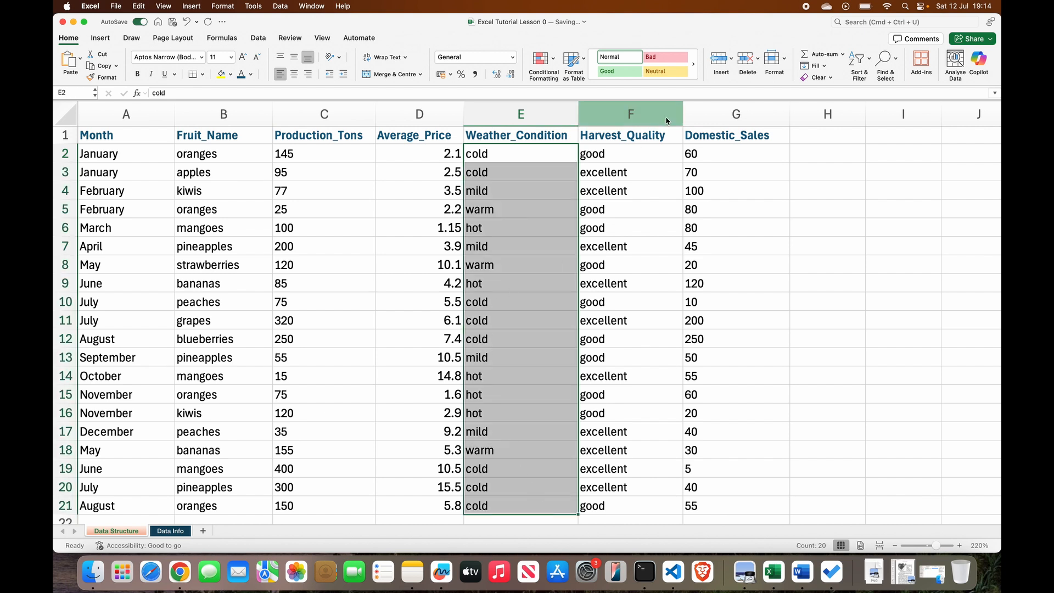
click(551, 60)
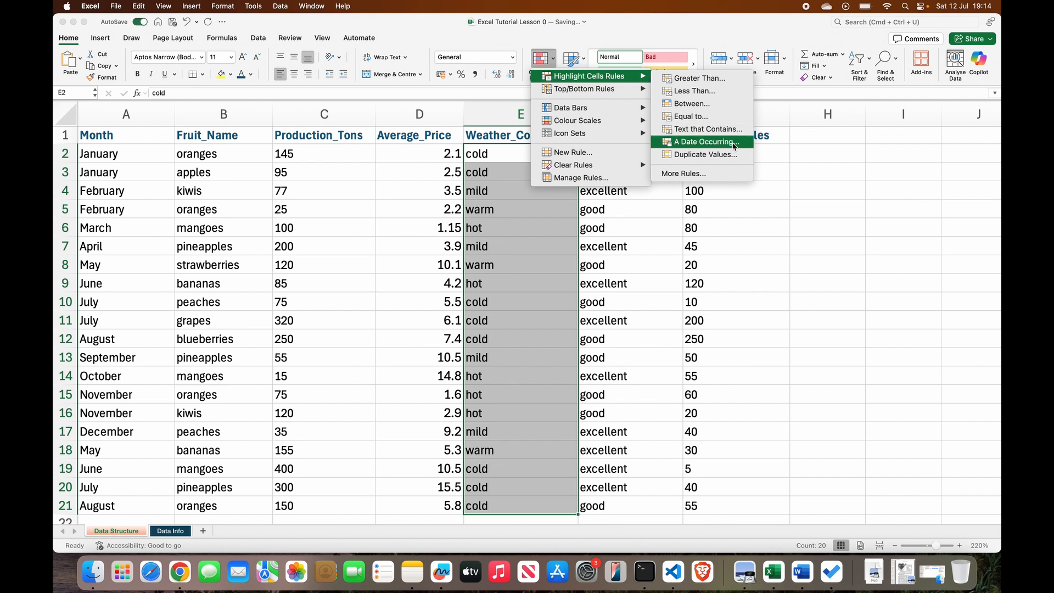
click(715, 130)
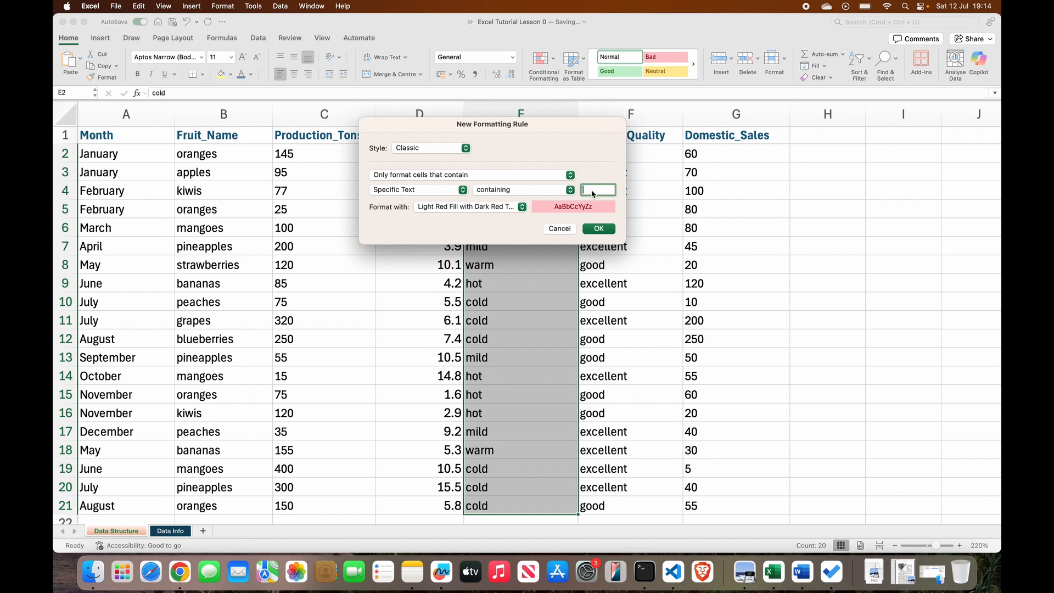
text(mild)
key(BackSpace)
text(d)
click(520, 208)
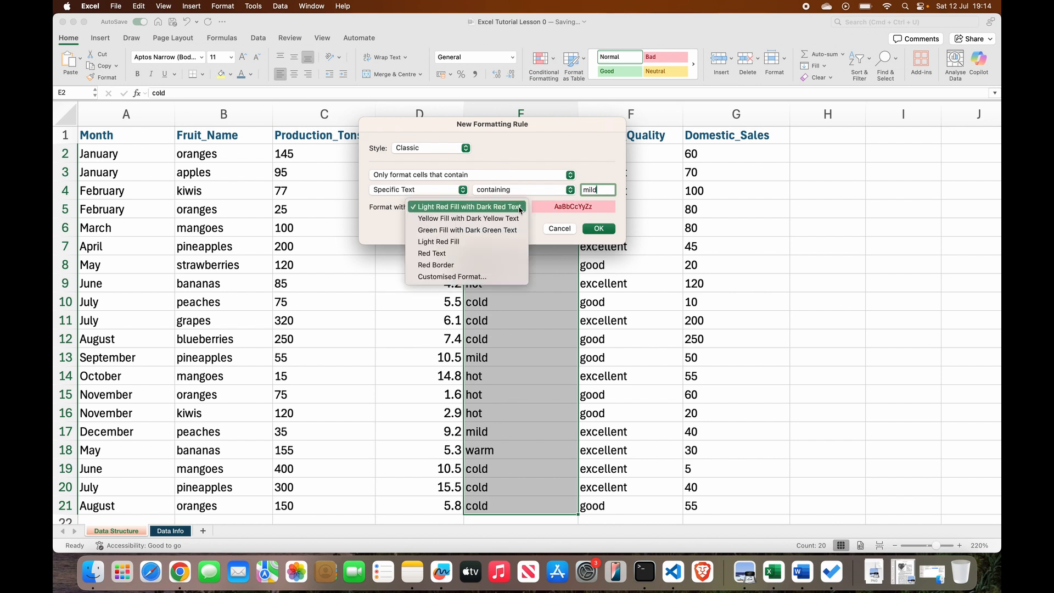
click(448, 242)
click(524, 207)
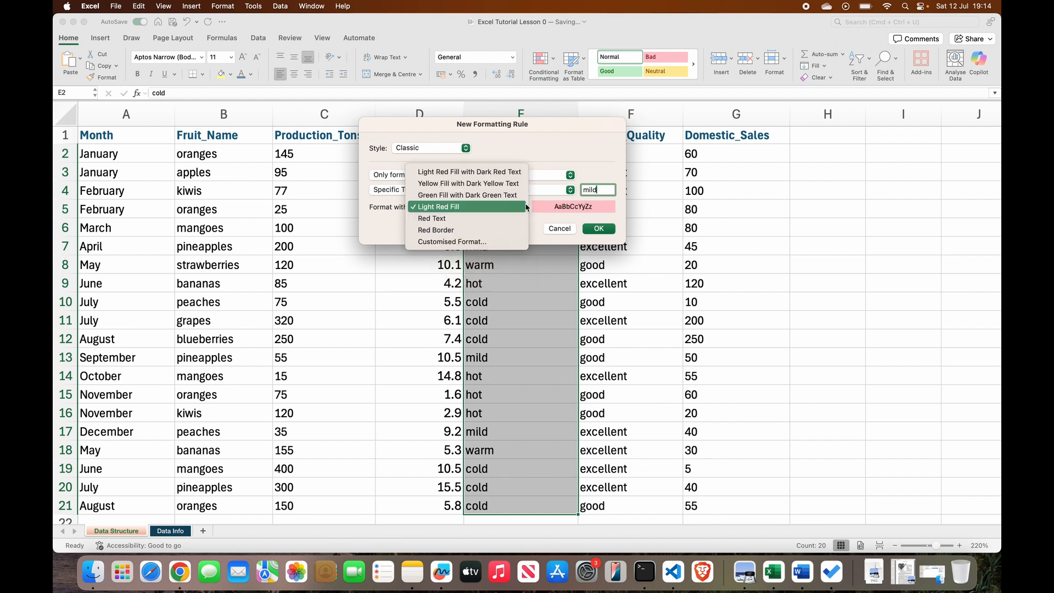
click(470, 197)
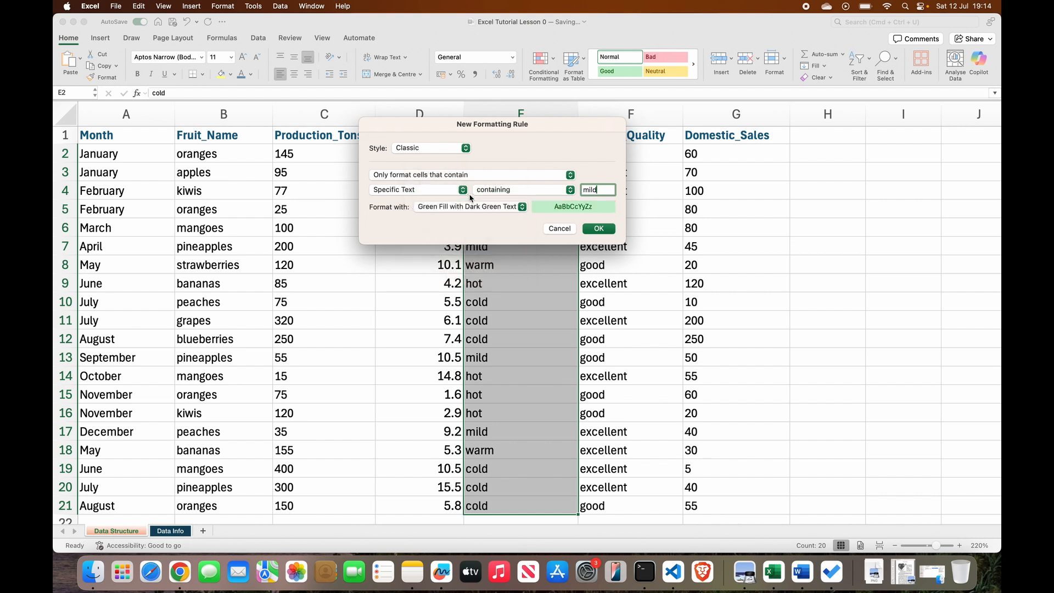
click(599, 229)
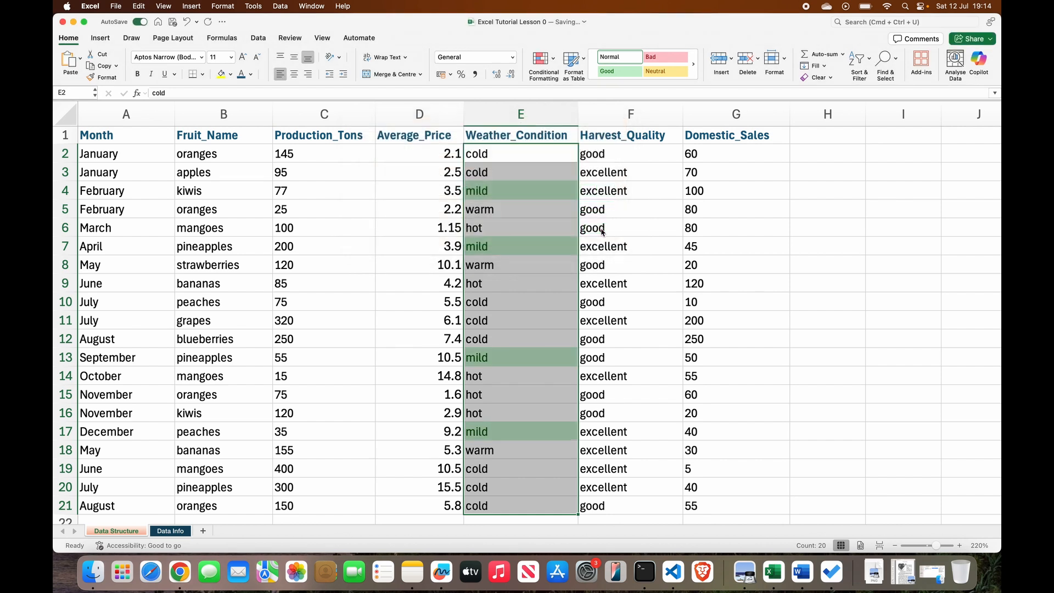
click(552, 156)
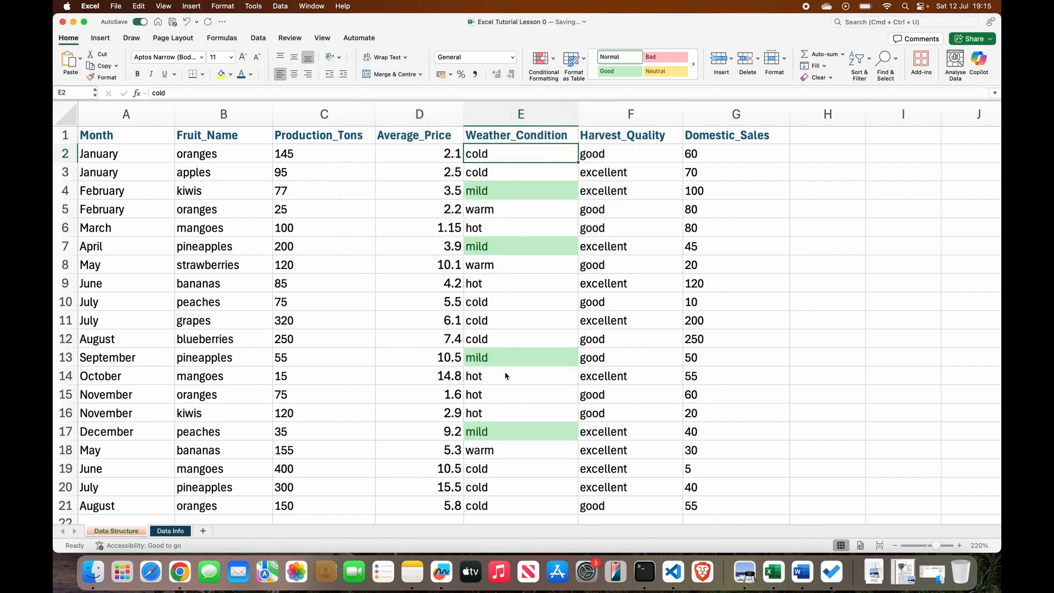
Step: Inspect the Weather_Condition cells formatted by the "mild" rule and the available Top/Bottom Rules options
scroll(517, 428, down, 3)
scroll(517, 428, up, 3)
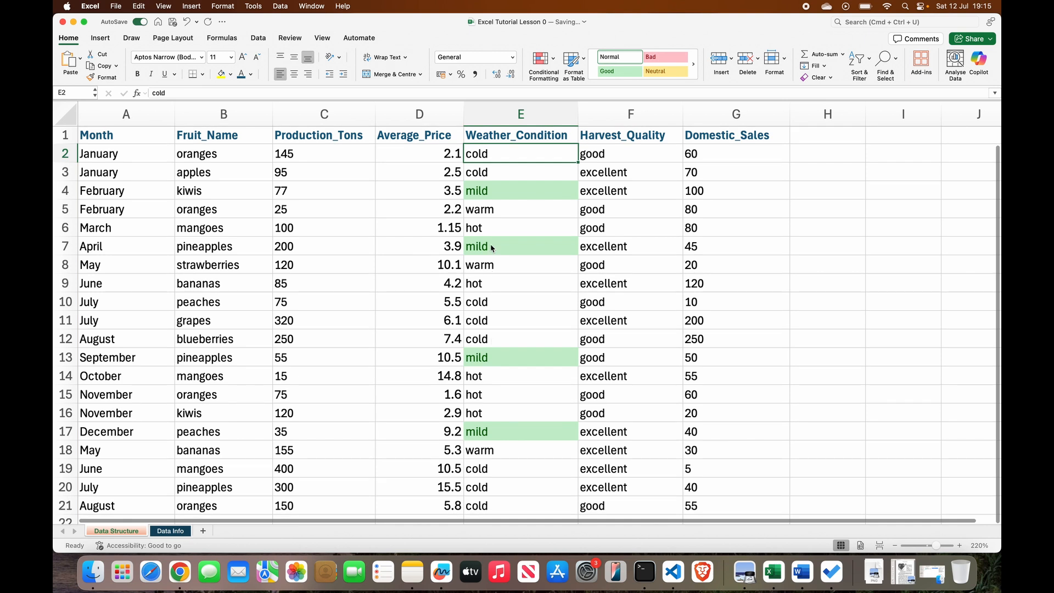
click(501, 197)
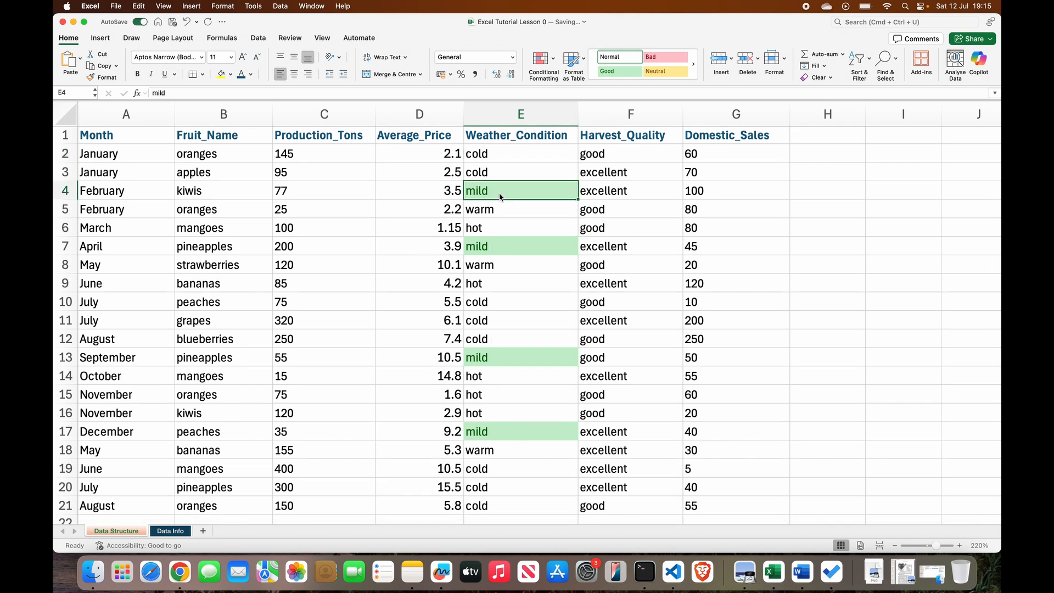
click(500, 432)
click(540, 57)
mouse_move(583, 90)
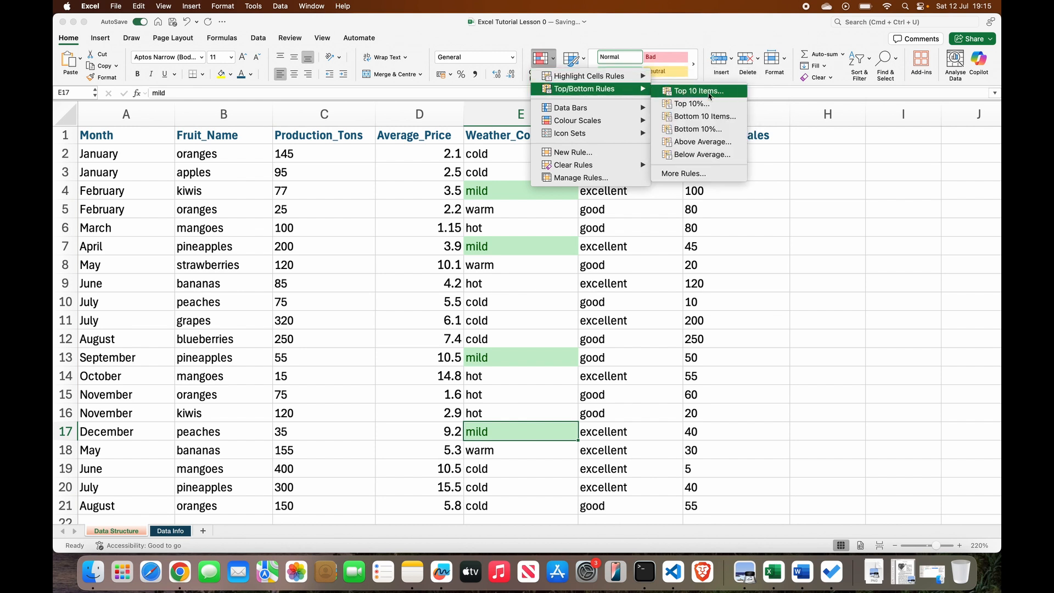
click(341, 152)
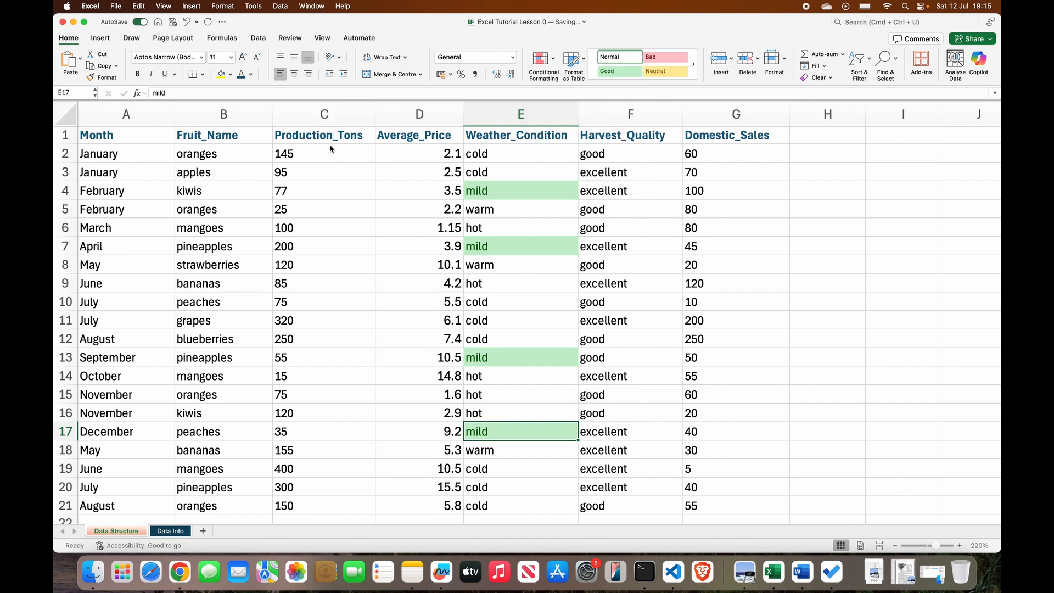
Step: Highlight the top 10 Production_Tons values in C2:C21 using Yellow Fill with Dark Yellow Text
drag(331, 148, 329, 506)
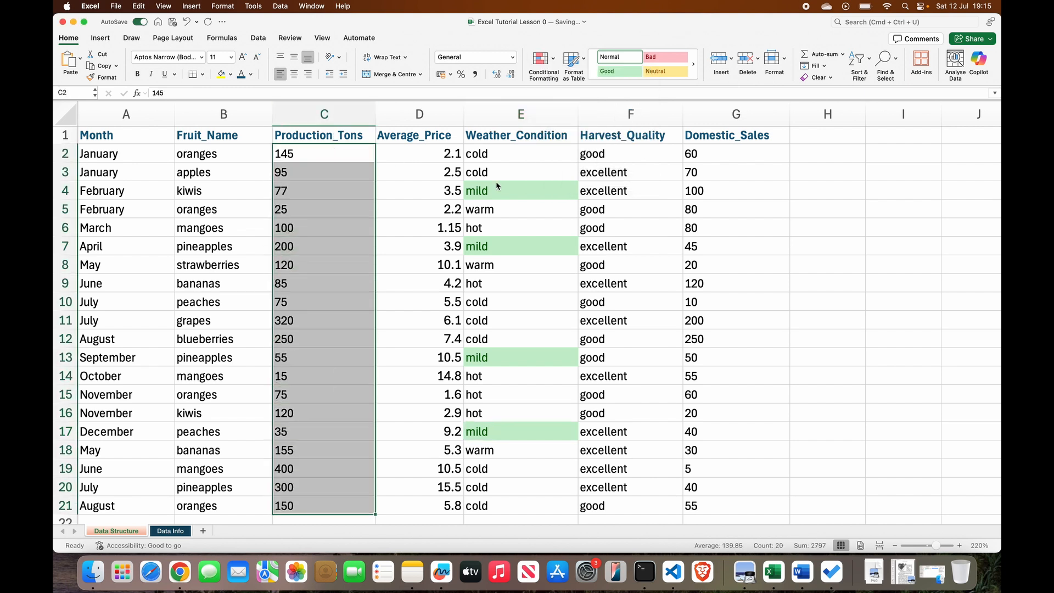
click(553, 62)
mouse_move(629, 93)
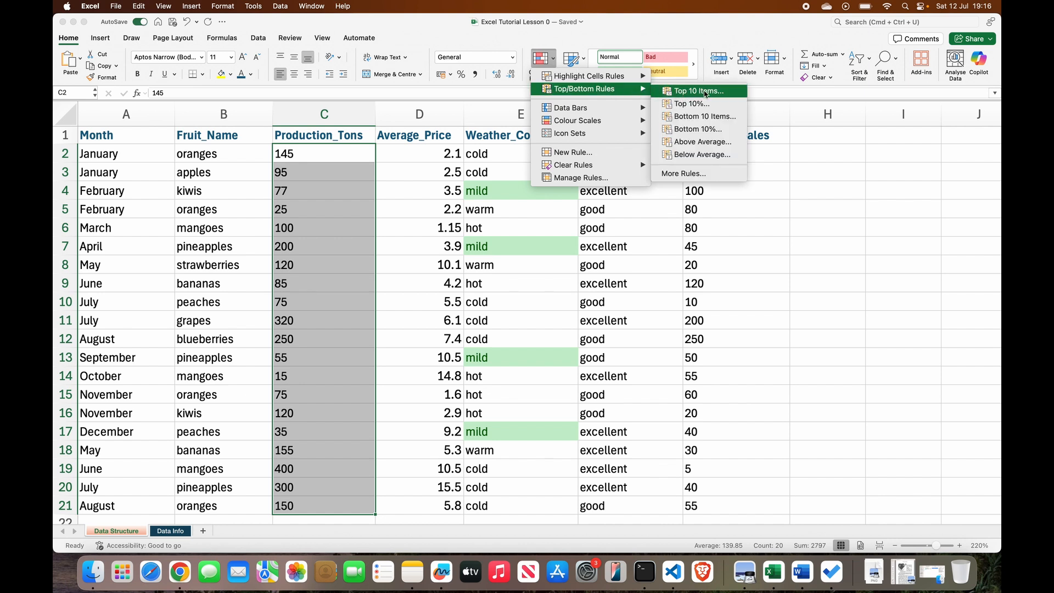
click(705, 91)
click(490, 191)
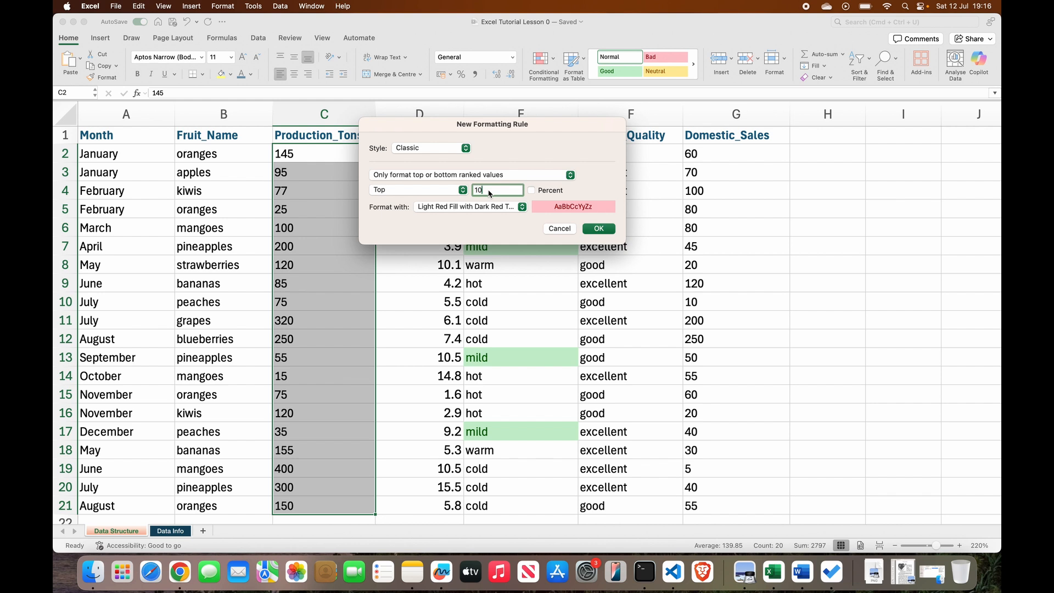
click(523, 207)
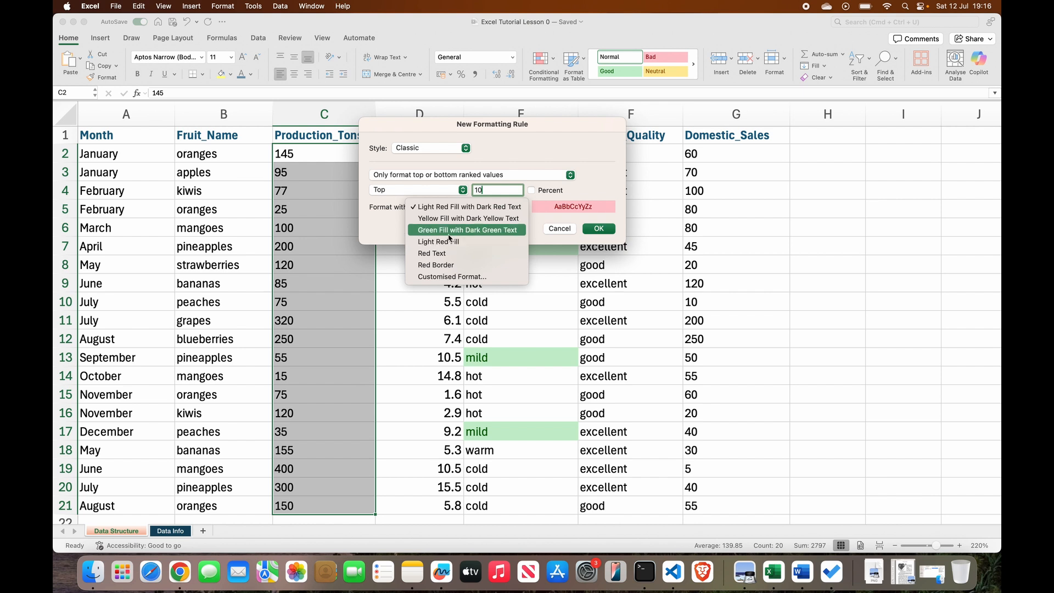
click(455, 218)
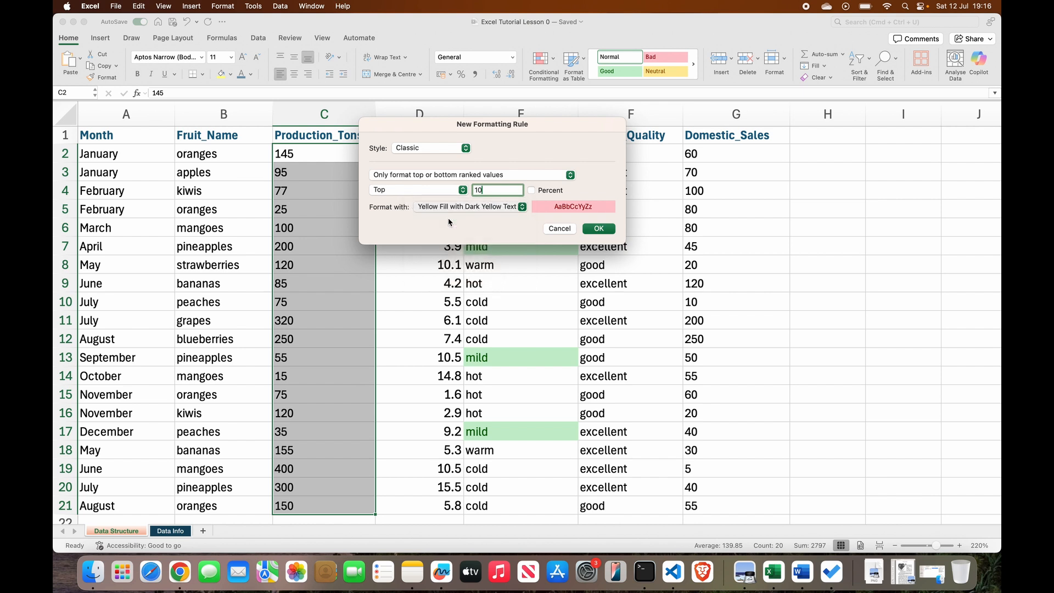
click(603, 229)
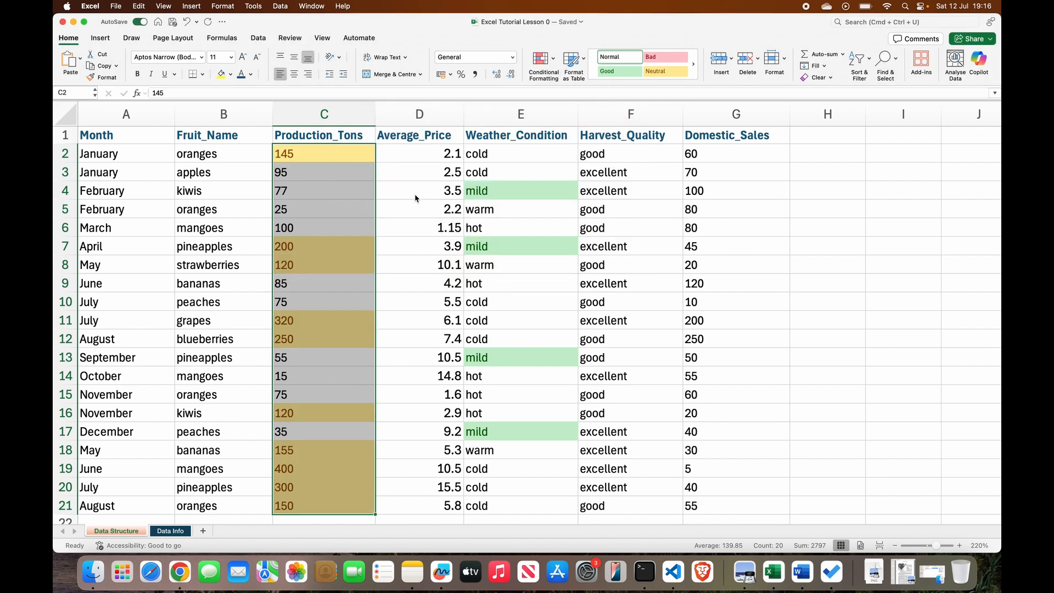
Step: Examine which Production_Tons cells the top 10 rule highlights, going down the column
click(386, 157)
click(319, 158)
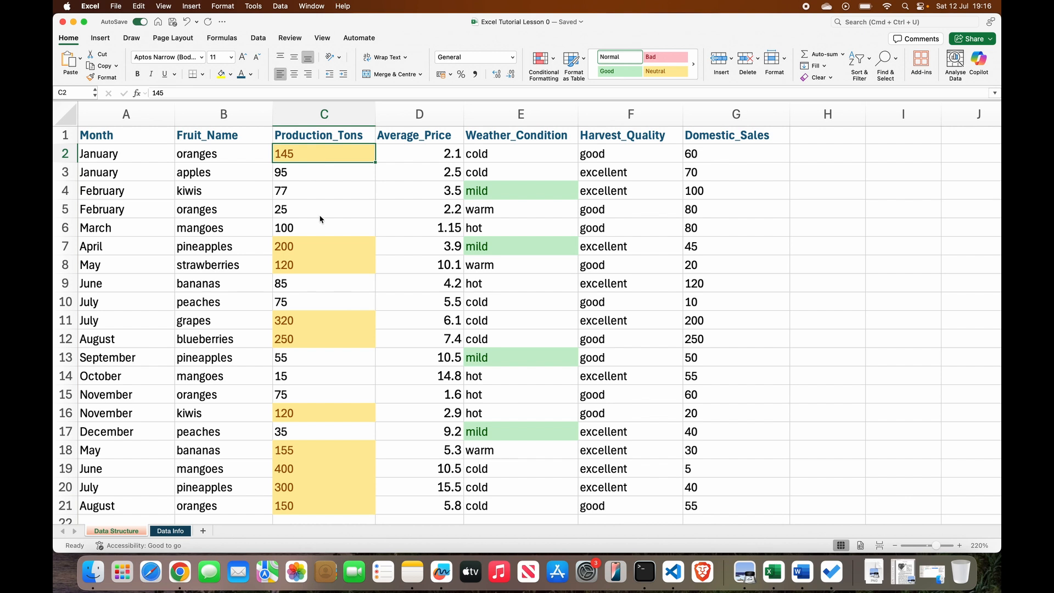
click(308, 250)
click(307, 268)
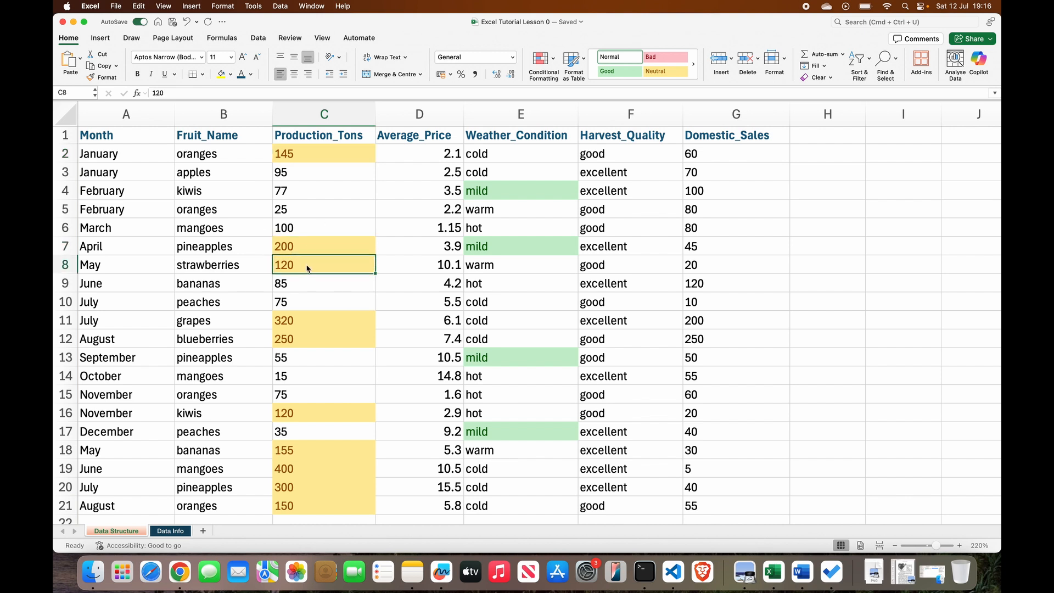
click(305, 323)
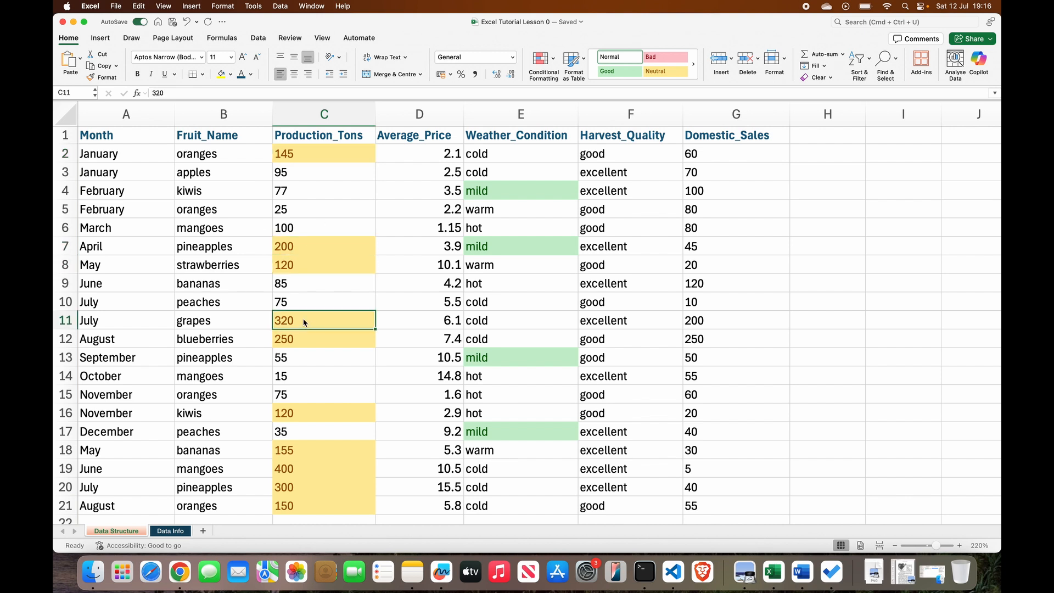
click(307, 339)
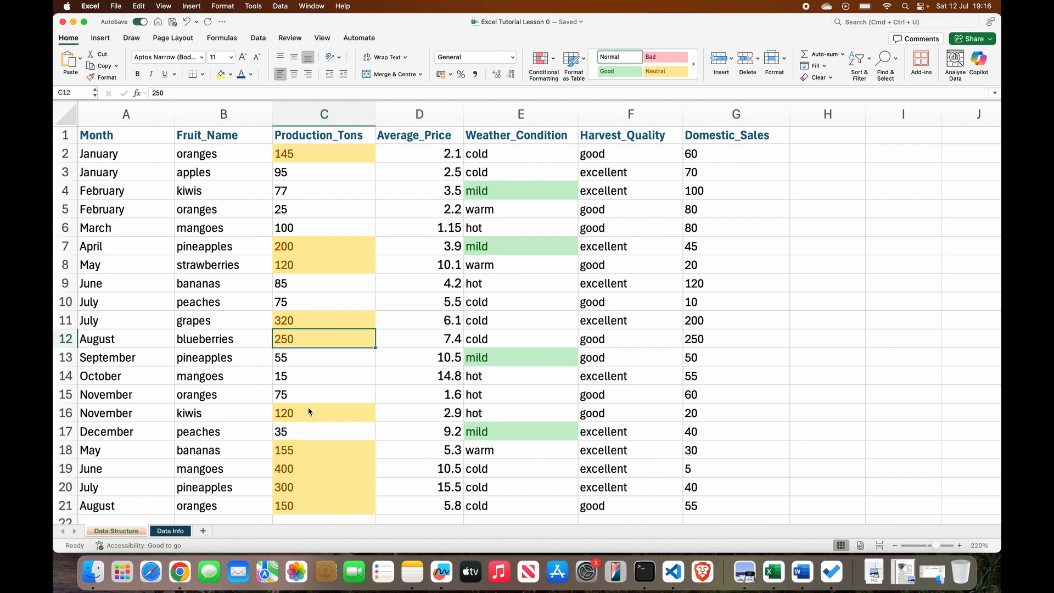
click(311, 415)
click(302, 448)
click(303, 474)
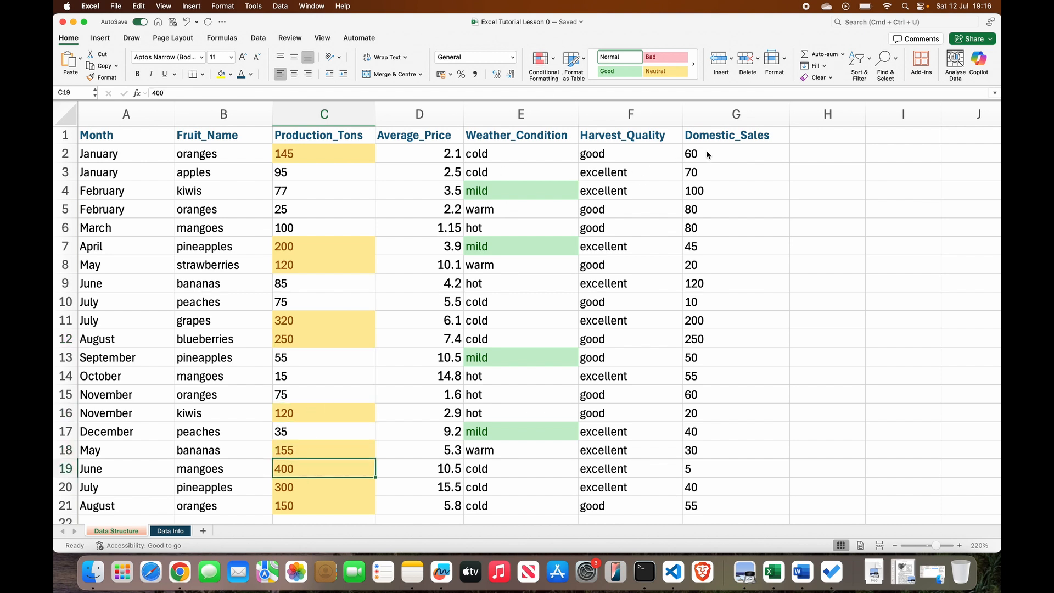
click(609, 154)
click(554, 61)
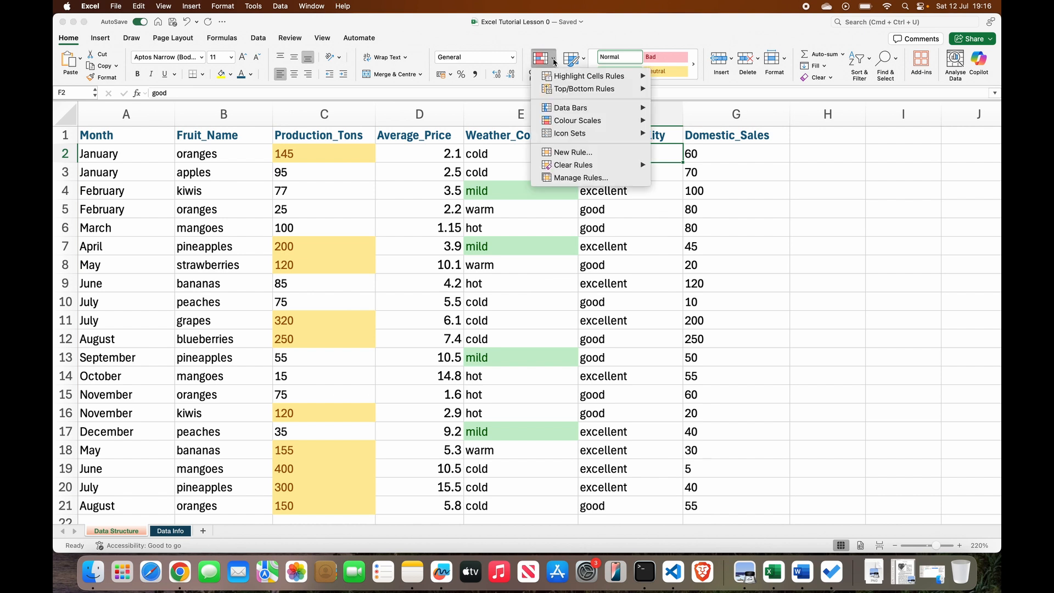
mouse_move(619, 90)
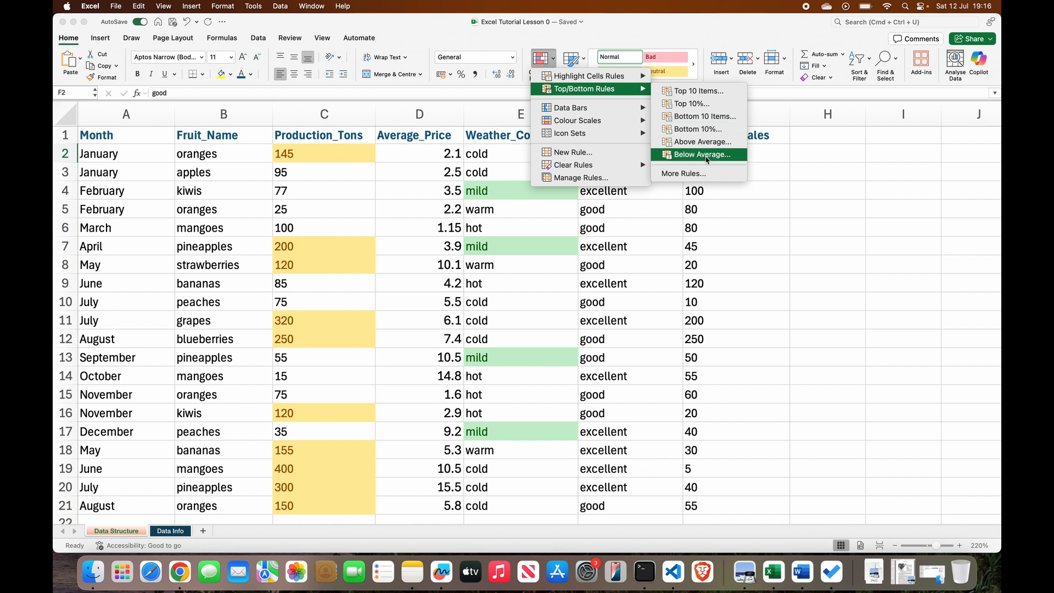
mouse_move(615, 111)
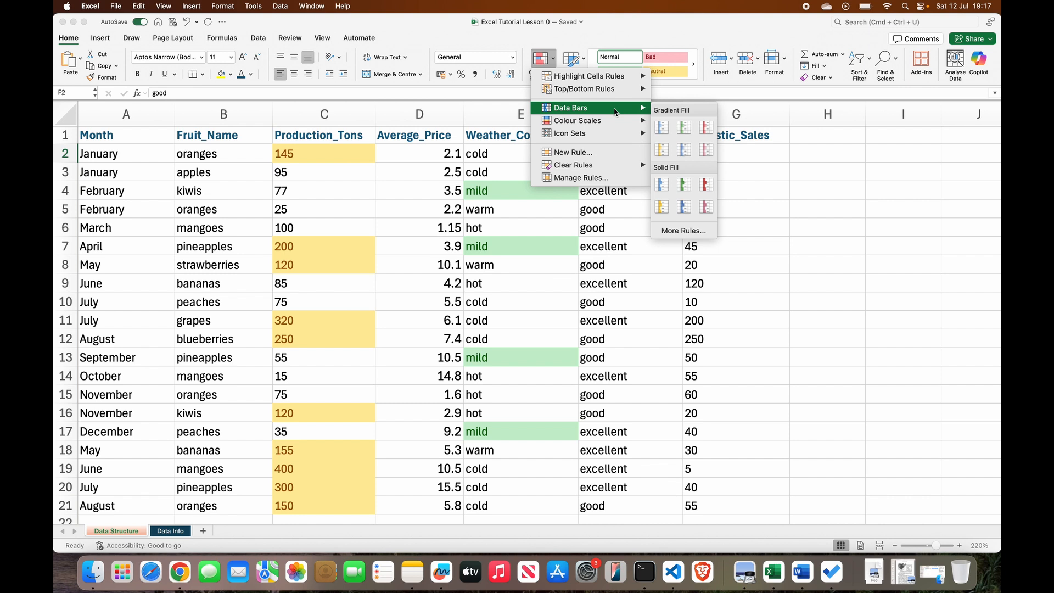
Step: Apply red Gradient Fill data bars to the Domestic_Sales values in G2:G21
click(731, 157)
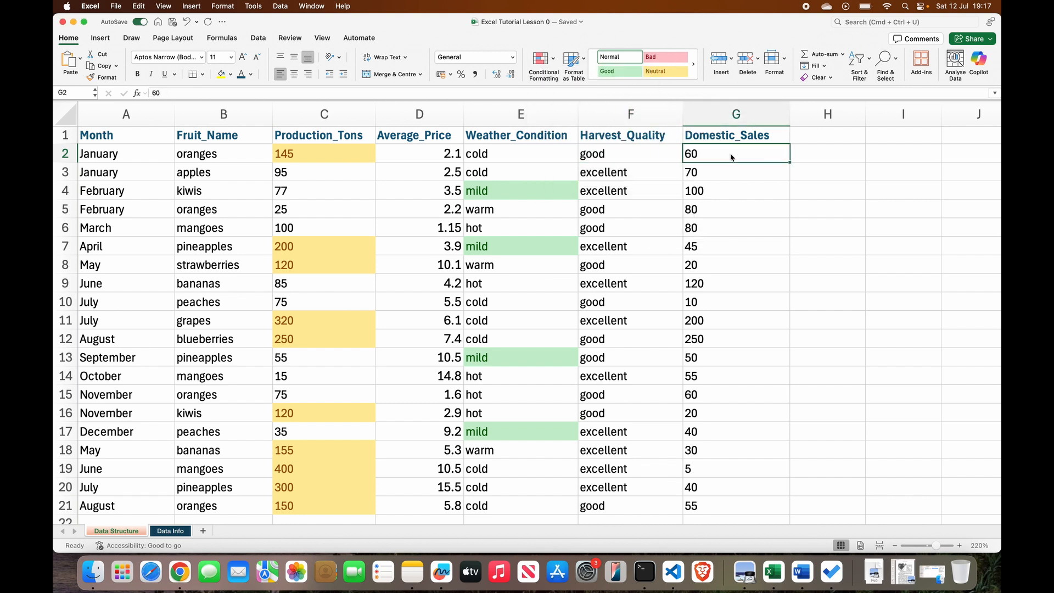
drag(731, 157, 736, 505)
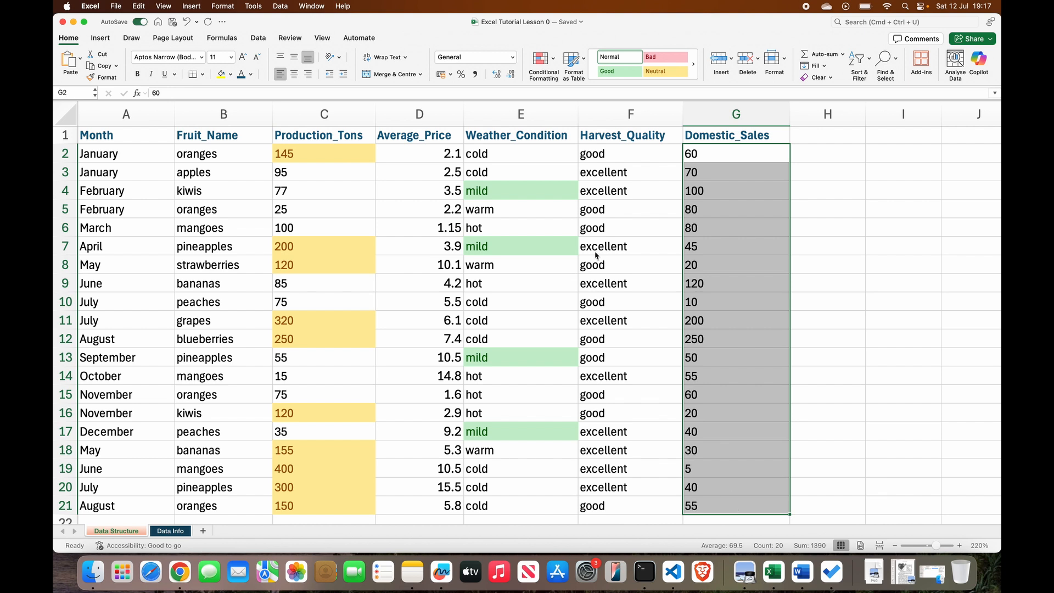
click(551, 59)
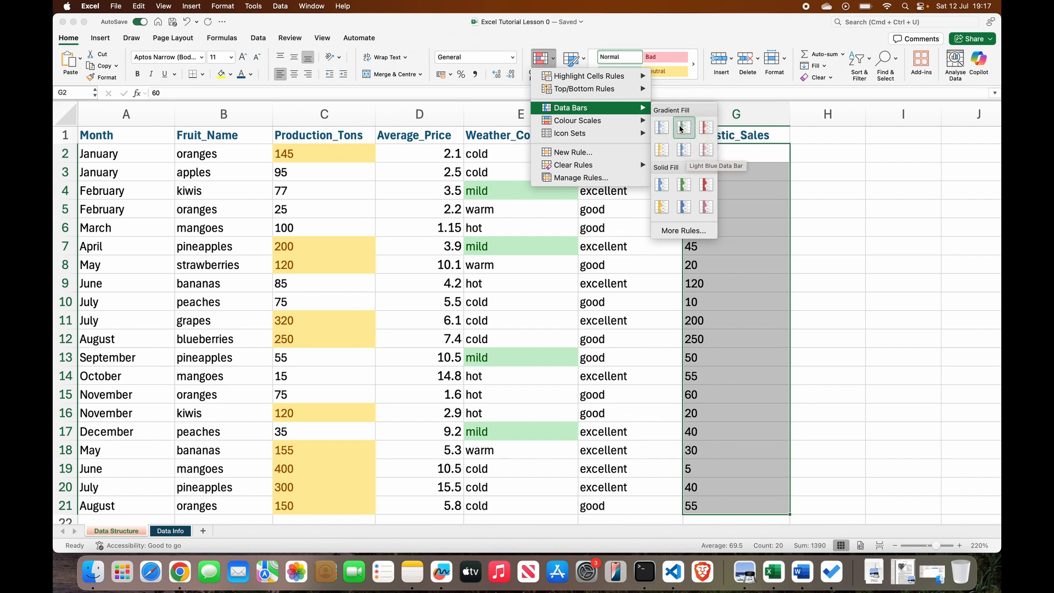
click(706, 129)
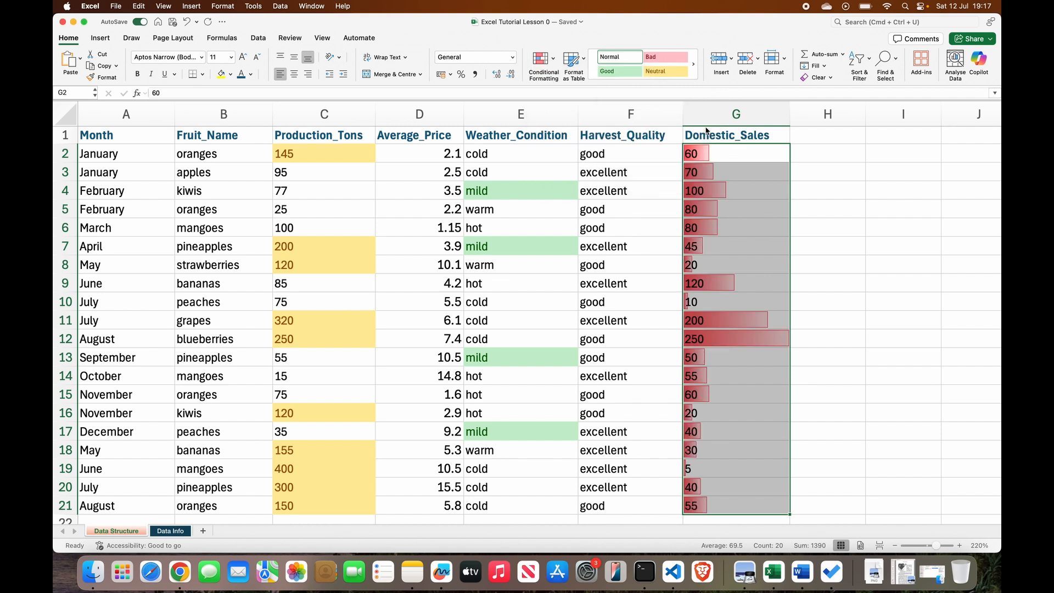
click(770, 341)
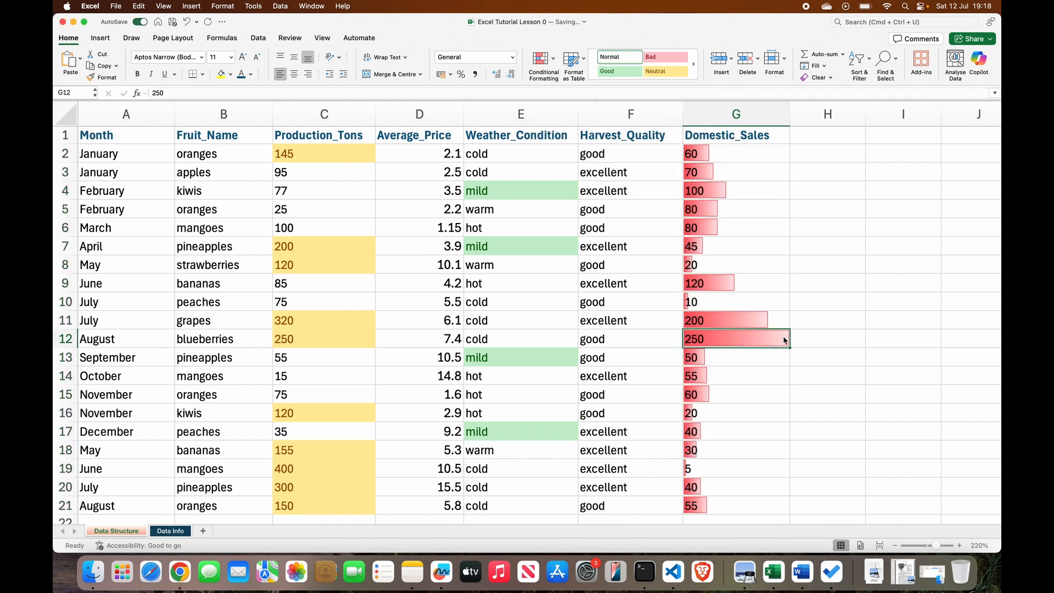
Step: Compare the data bar lengths of the larger Domestic_Sales values in G11, G9 and G4
click(771, 319)
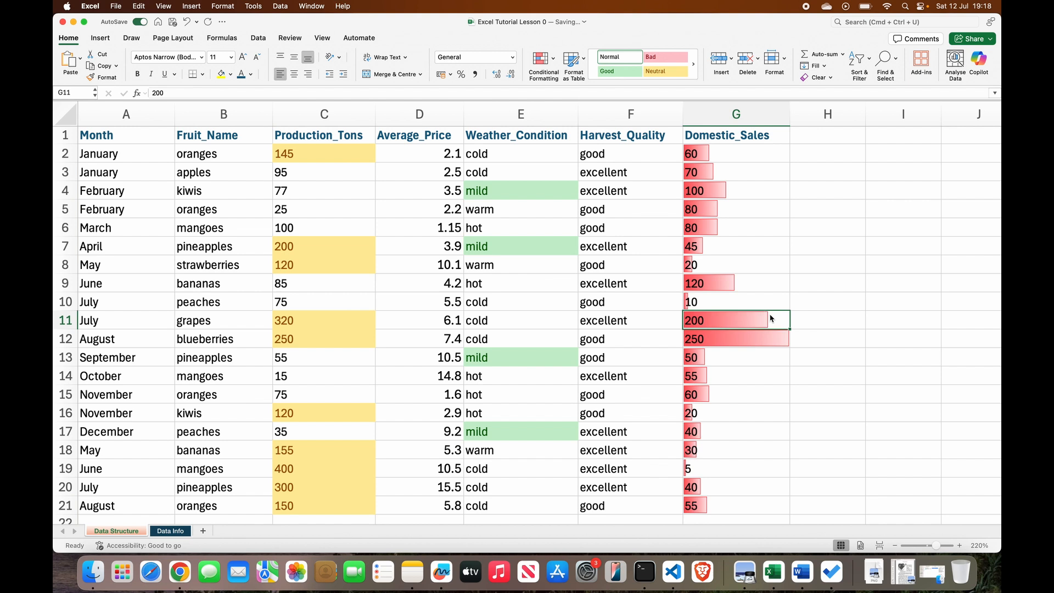
click(744, 286)
click(746, 191)
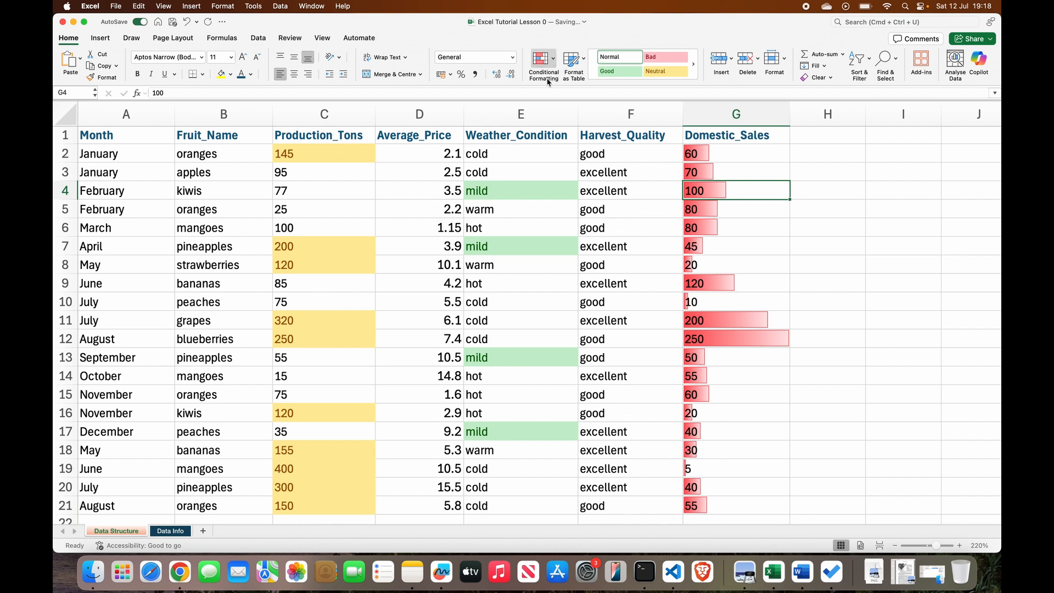
Step: Apply a red-white-blue colour scale to the Average_Price values in D2:D21, with red for high prices and blue for low ones
click(553, 61)
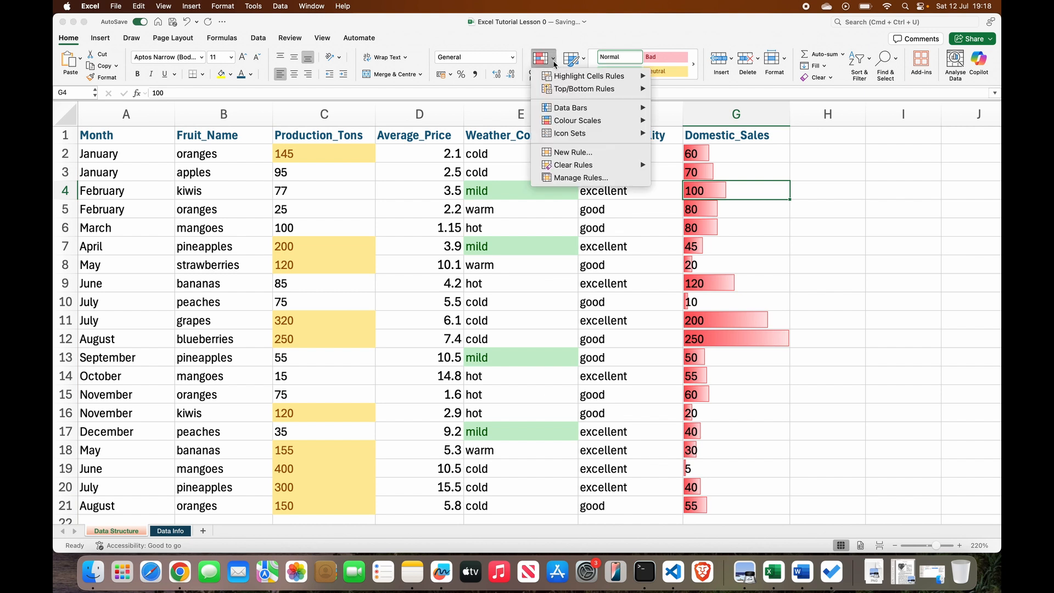
mouse_move(602, 89)
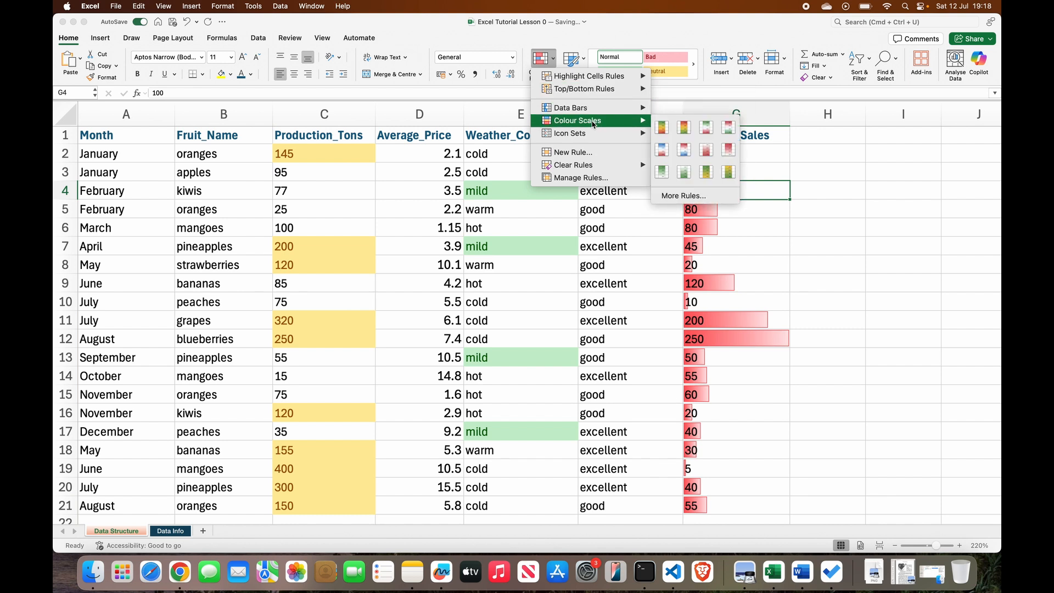
click(423, 154)
click(424, 154)
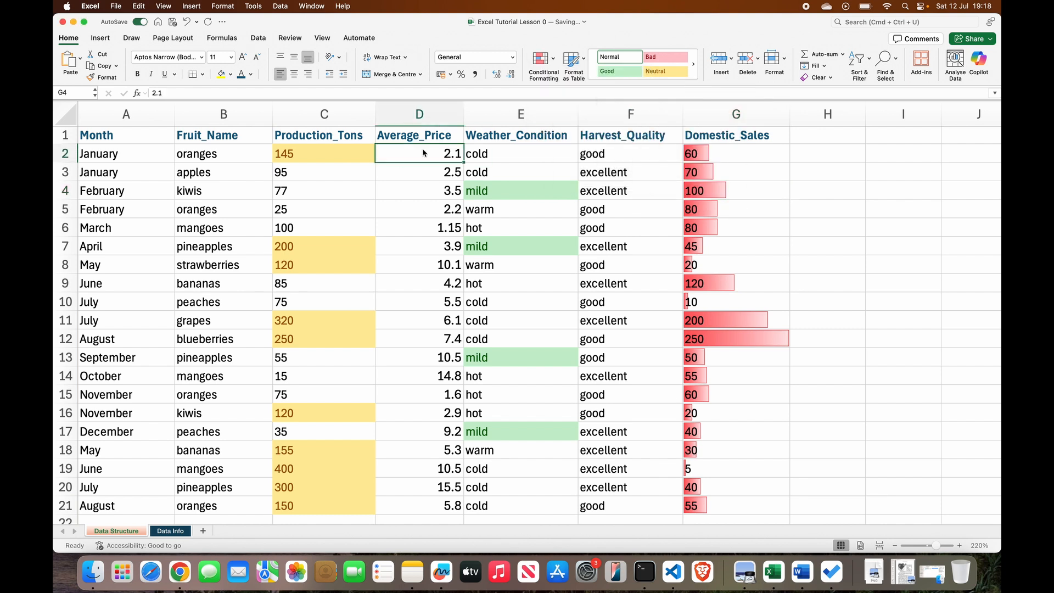
drag(423, 153, 433, 506)
click(540, 57)
mouse_move(598, 124)
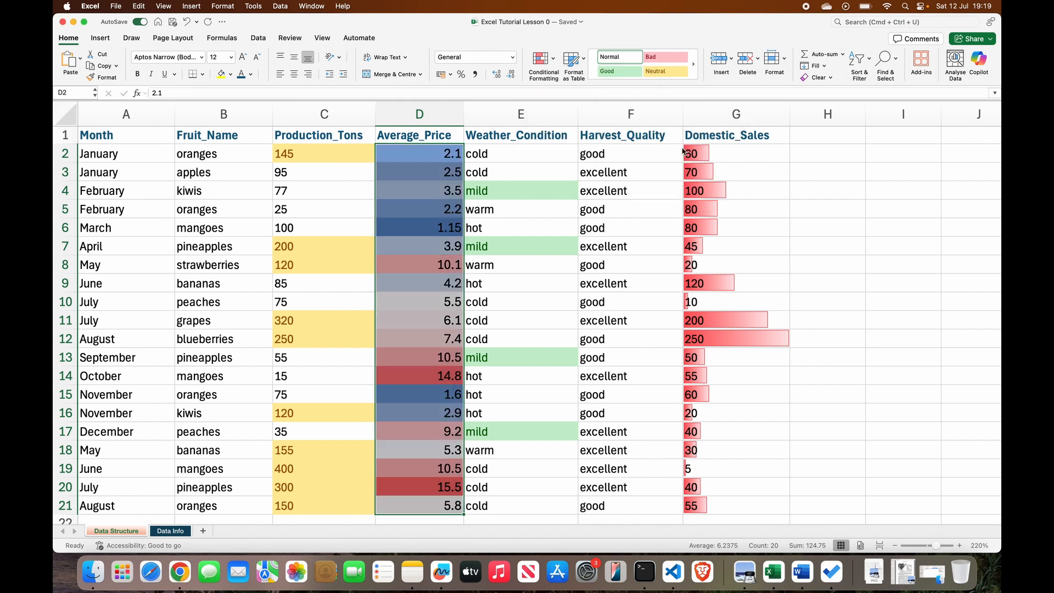
click(475, 160)
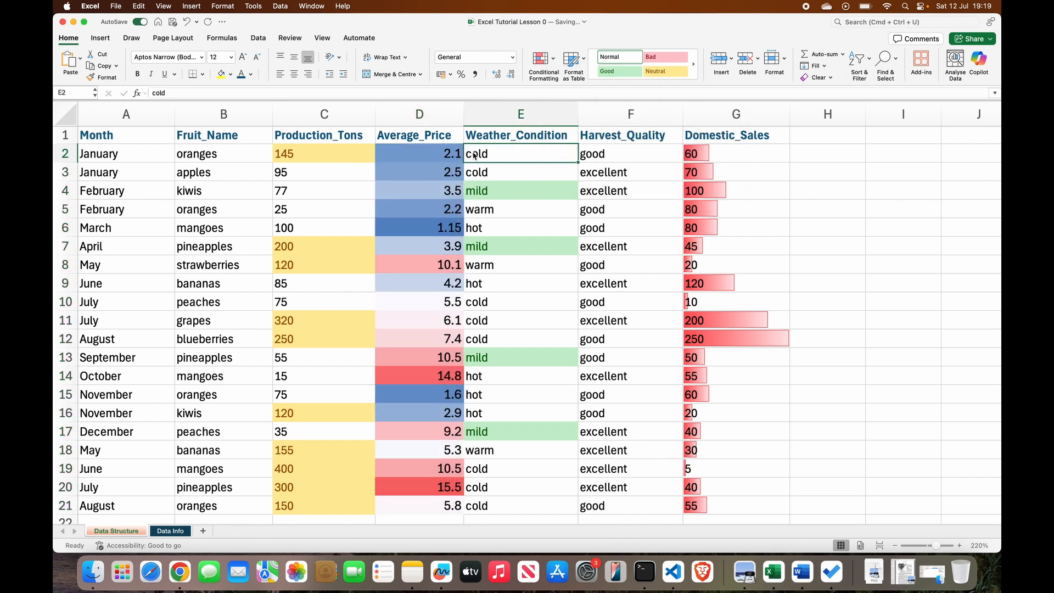
Step: Examine how the colour scale shades low and high Average_Price values throughout the column
click(439, 152)
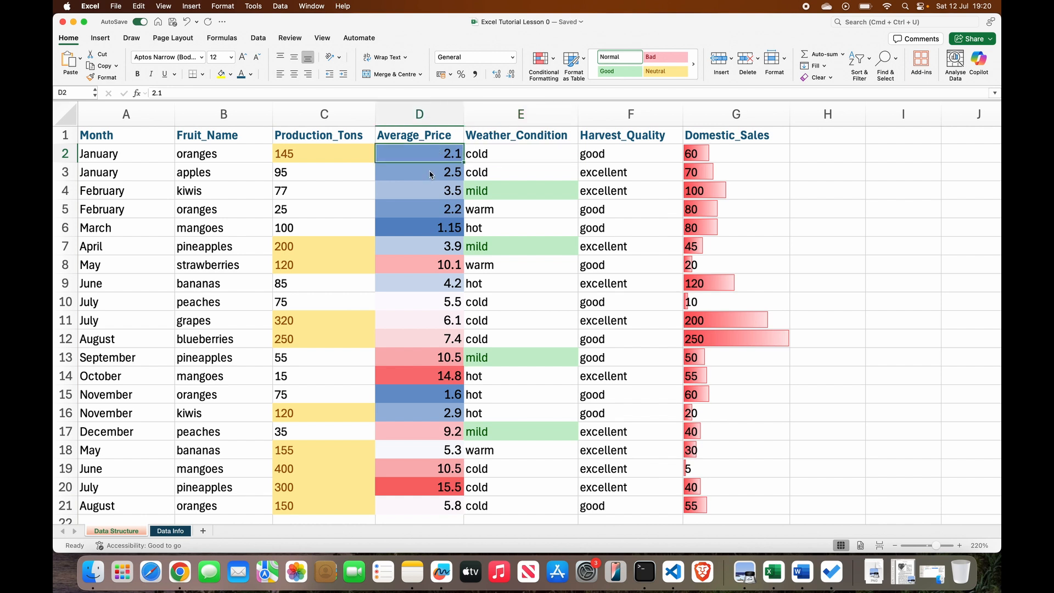
scroll(432, 290, down, 3)
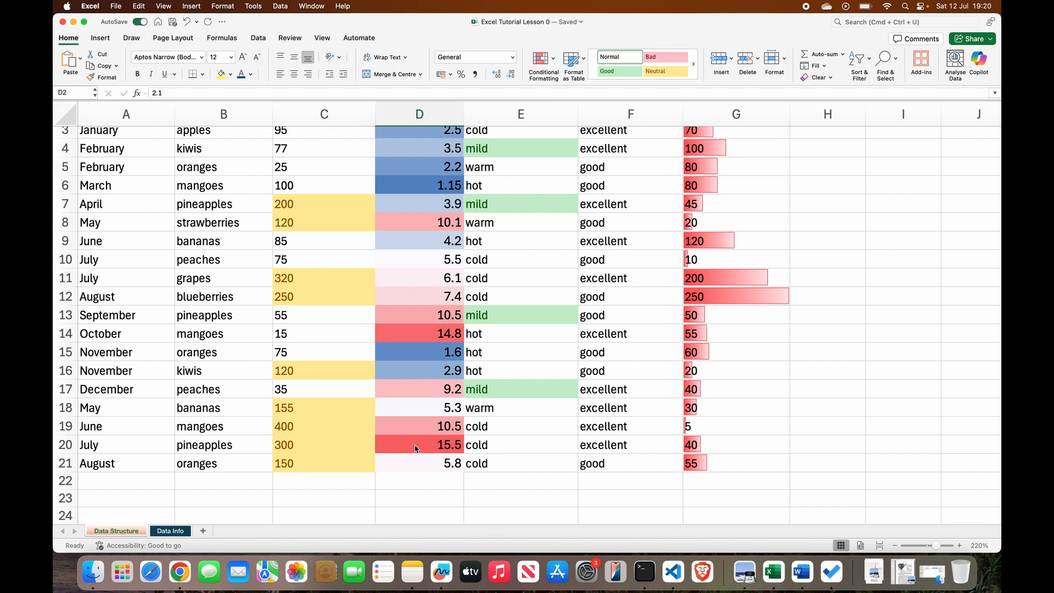
scroll(415, 449, up, 2)
scroll(415, 449, up, 1)
scroll(409, 433, down, 1)
scroll(426, 392, up, 1)
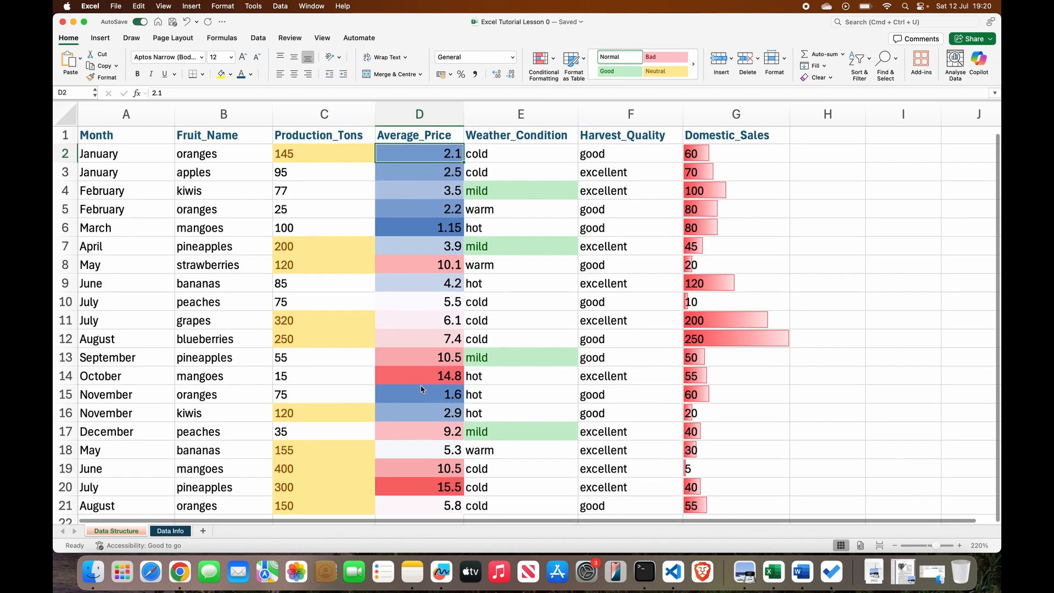
click(431, 377)
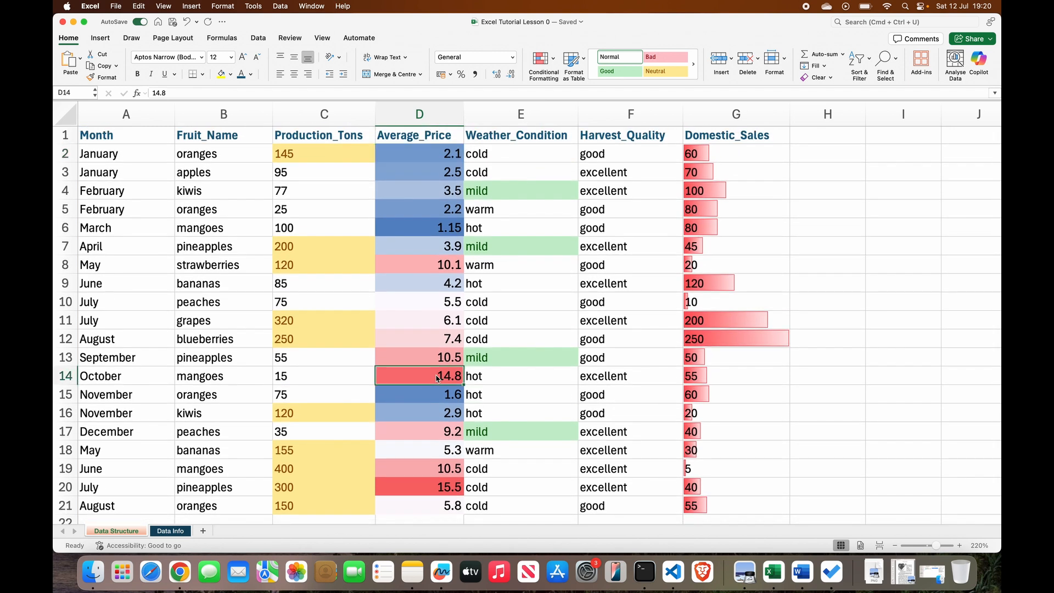
click(428, 268)
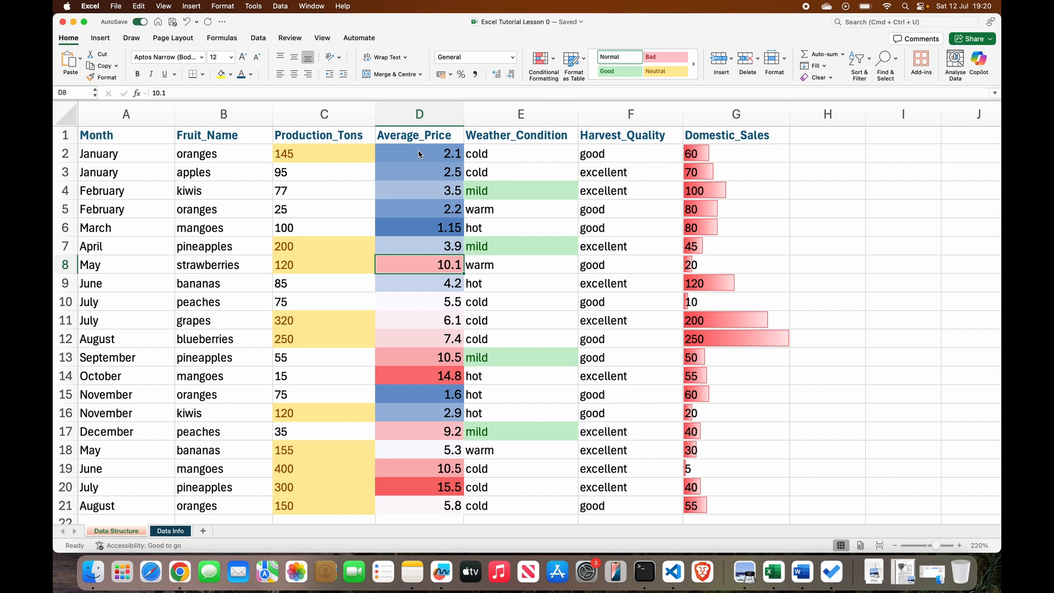
scroll(420, 155, down, 2)
scroll(420, 154, up, 2)
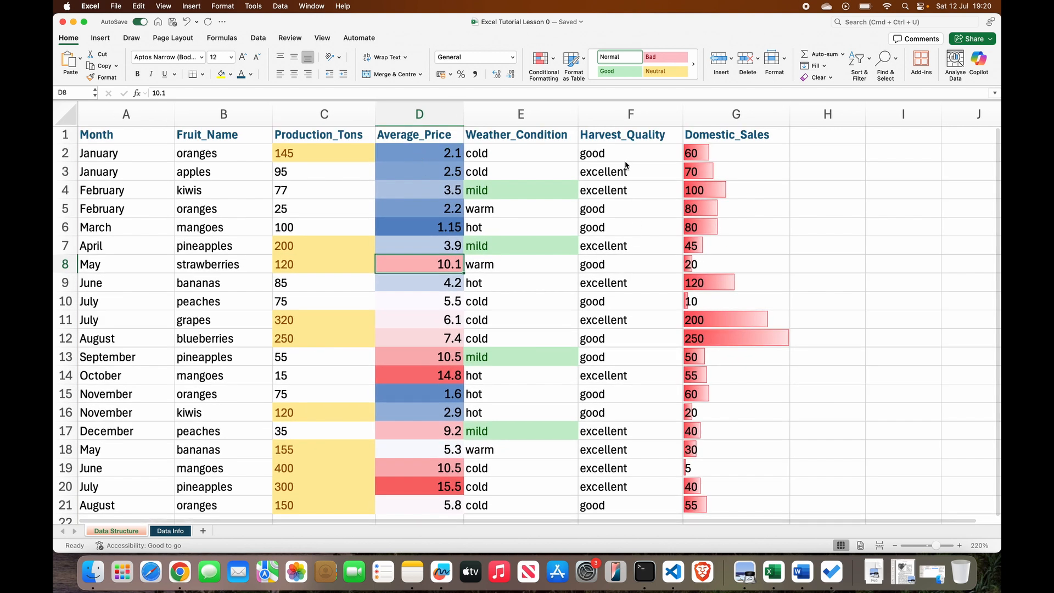
Step: Clear all formats, including the data bars, from the Domestic_Sales values in G2:G21
click(627, 158)
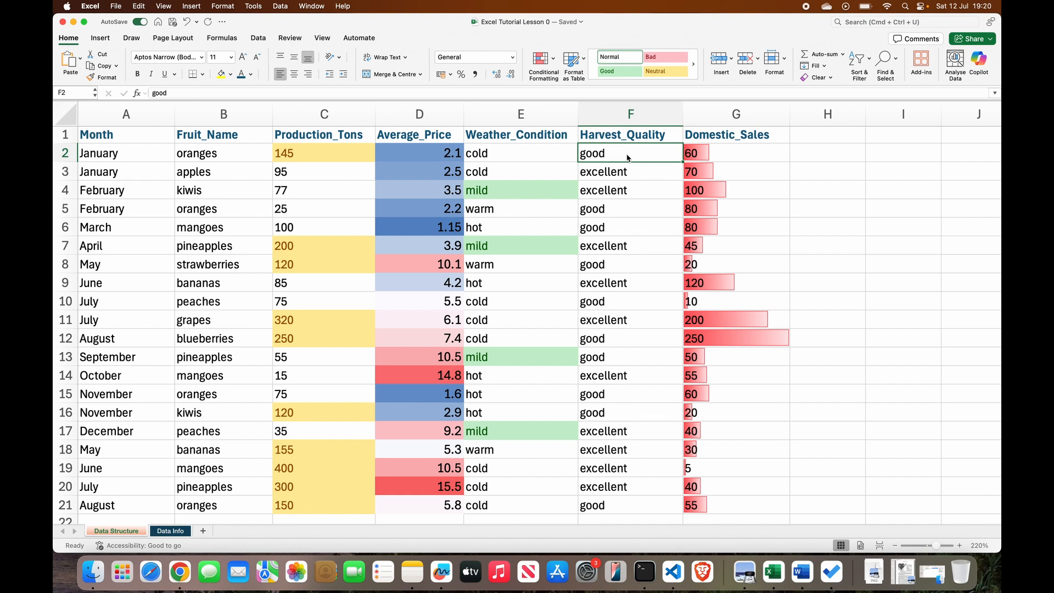
drag(720, 149, 759, 506)
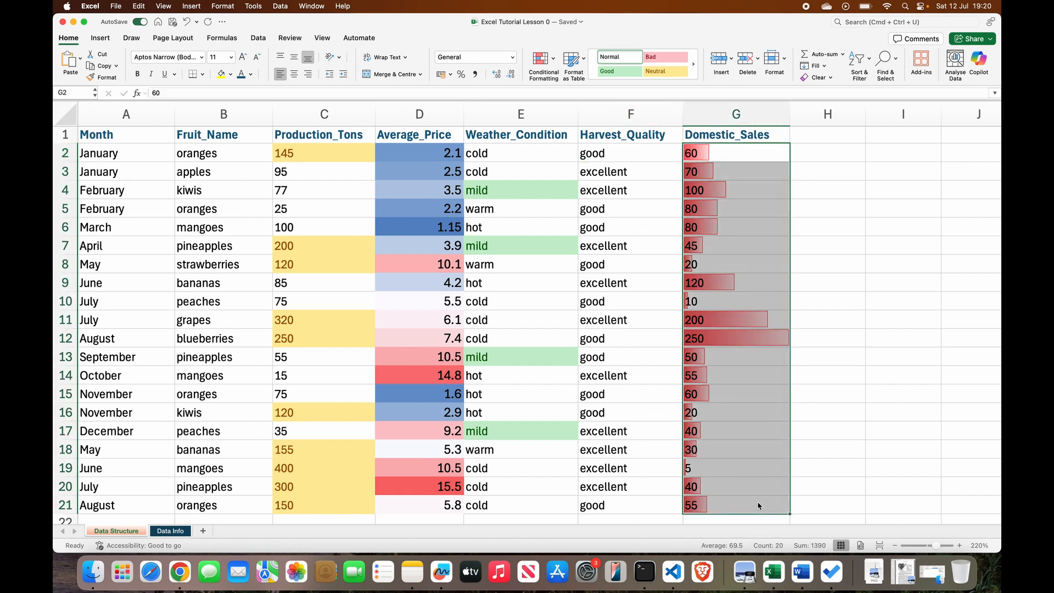
click(829, 78)
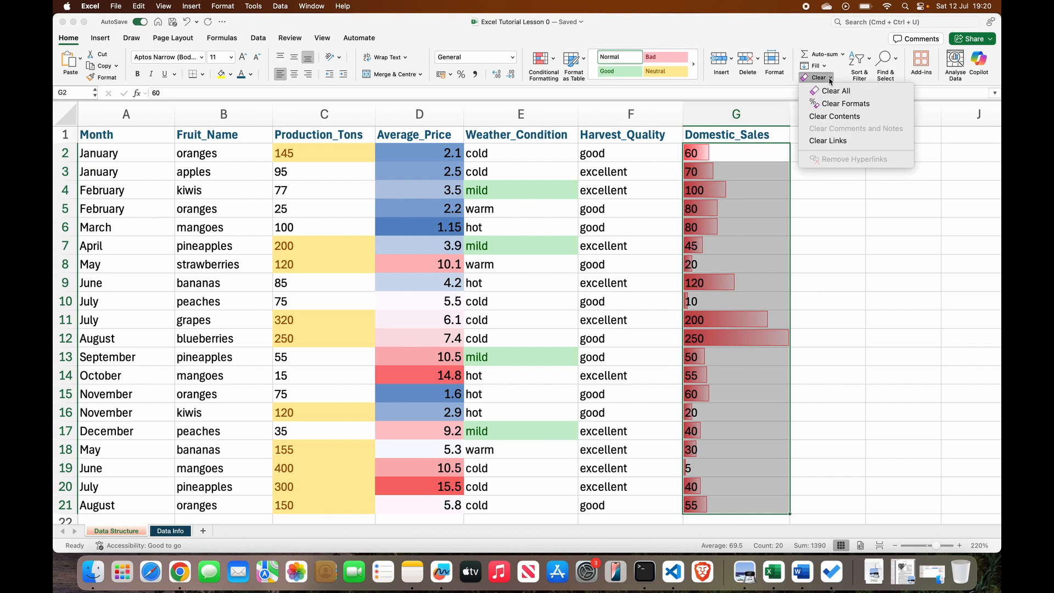
click(845, 103)
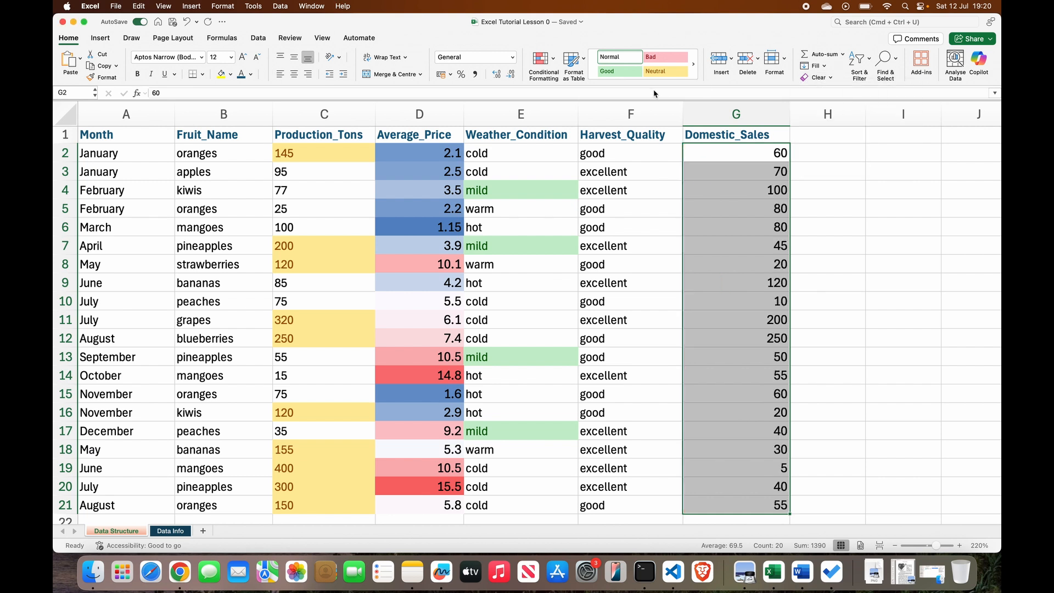
Step: Apply the green, yellow and red three-circle Shapes icon set to the Domestic_Sales values in G2:G21
click(555, 62)
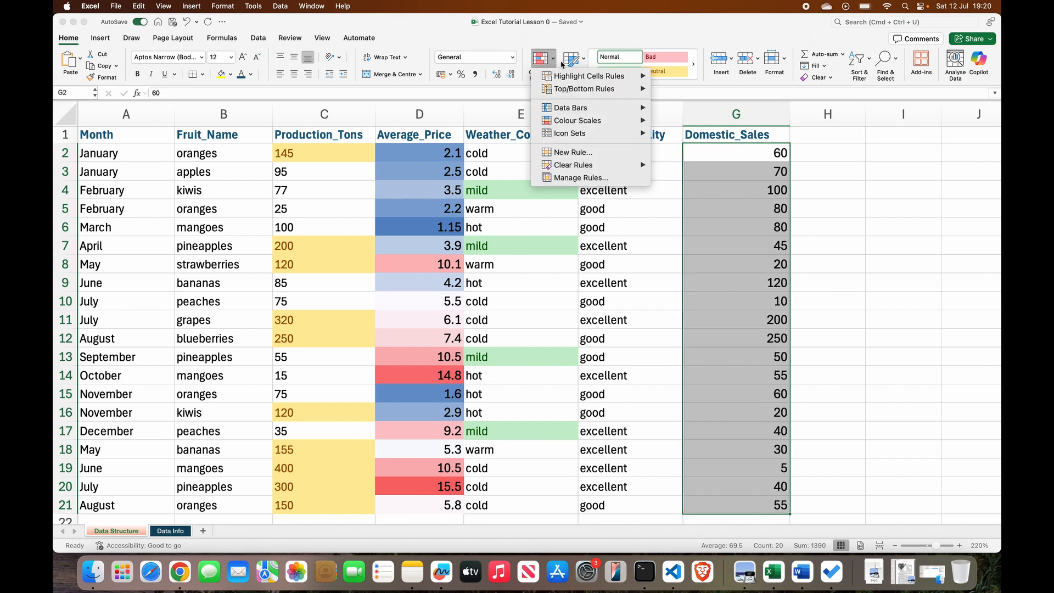
mouse_move(617, 134)
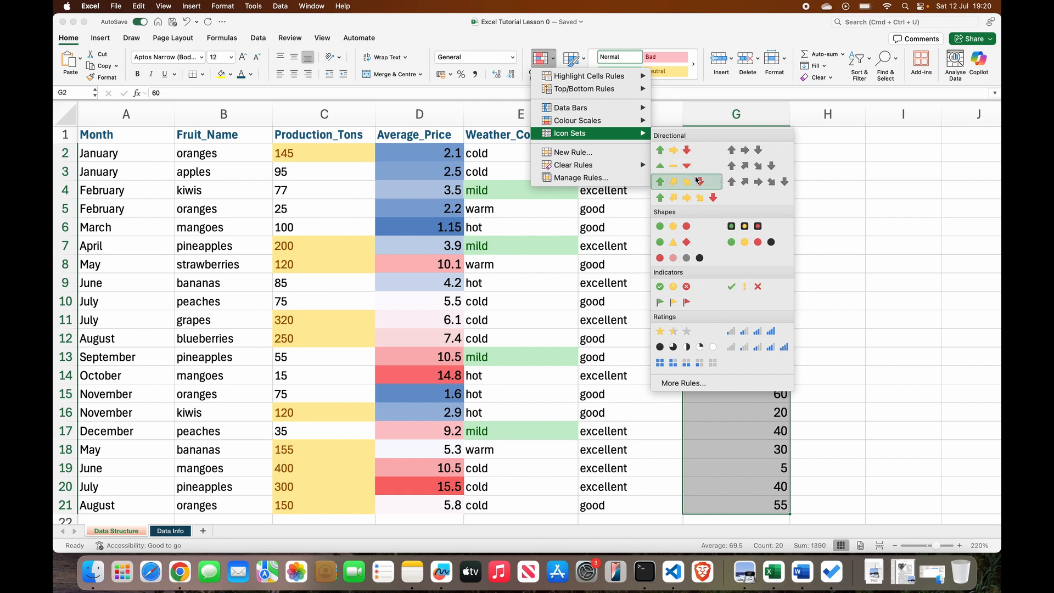
click(690, 228)
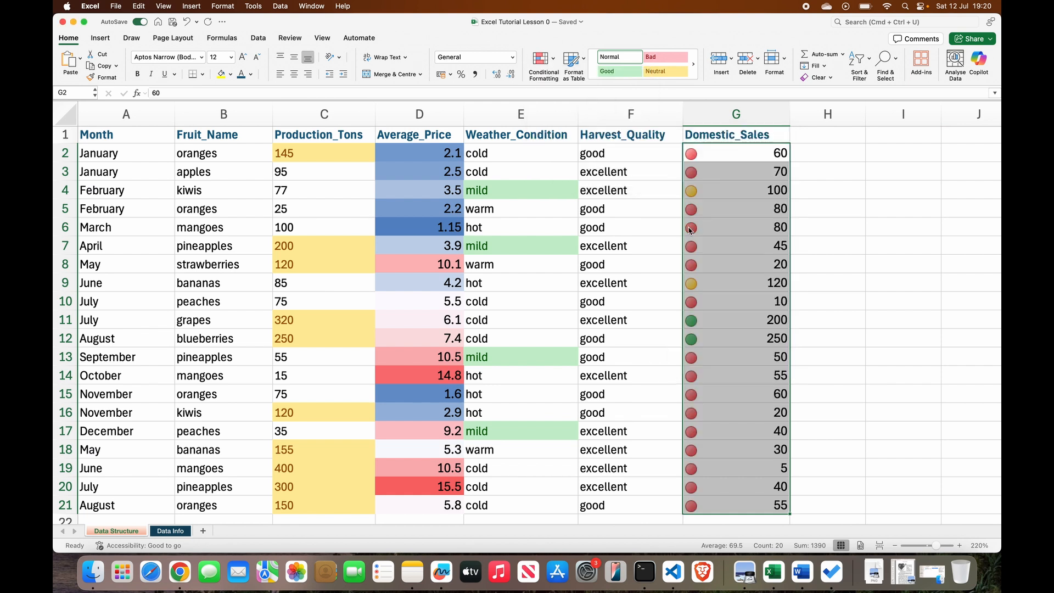
click(802, 152)
Step: Examine which Domestic_Sales values receive green, yellow and red circle icons, checking high, middle and low sales
click(748, 159)
click(736, 171)
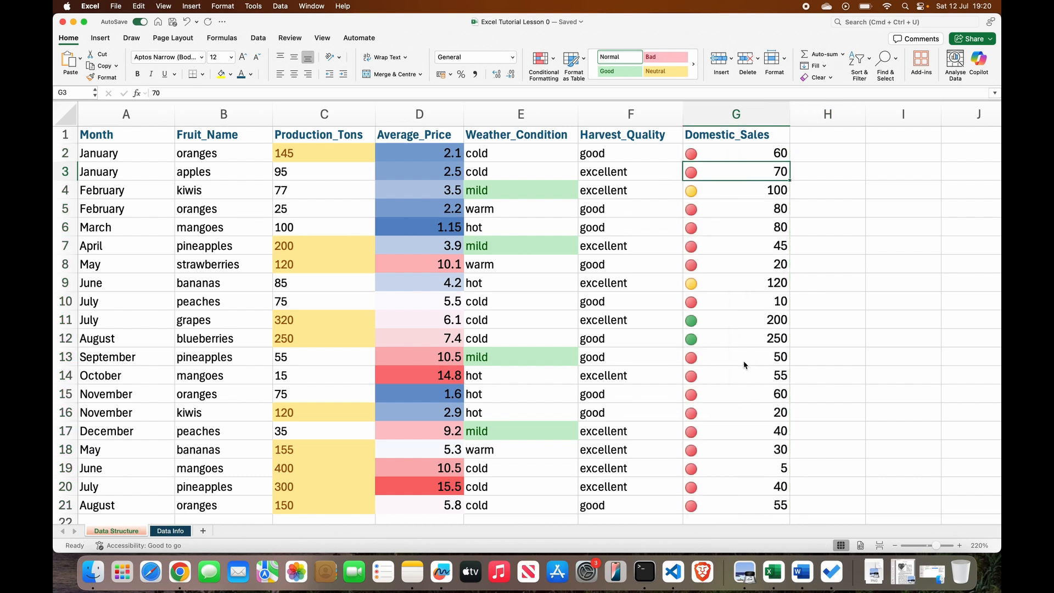
click(709, 344)
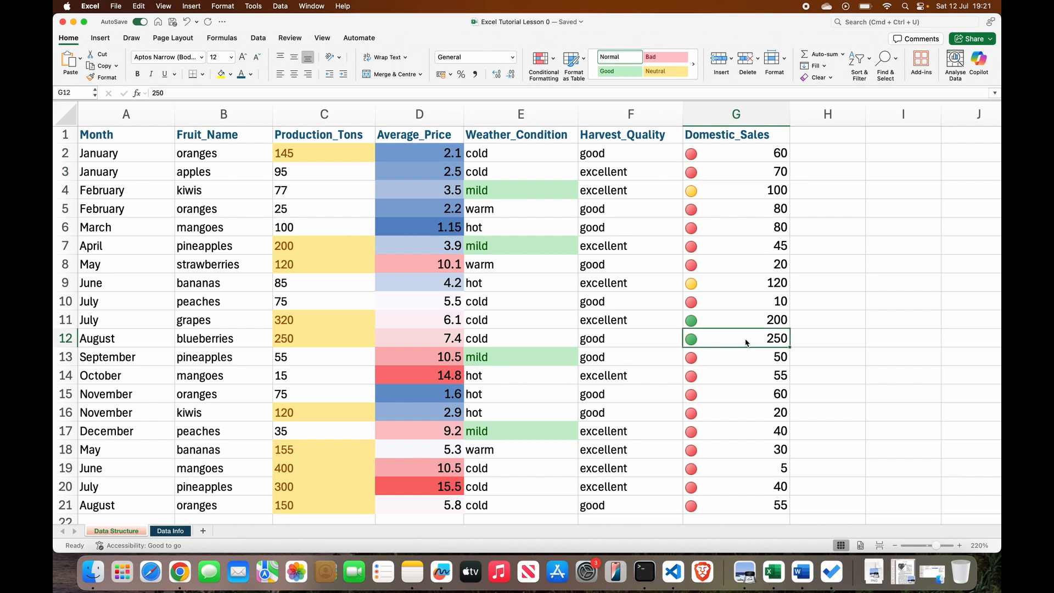
click(725, 320)
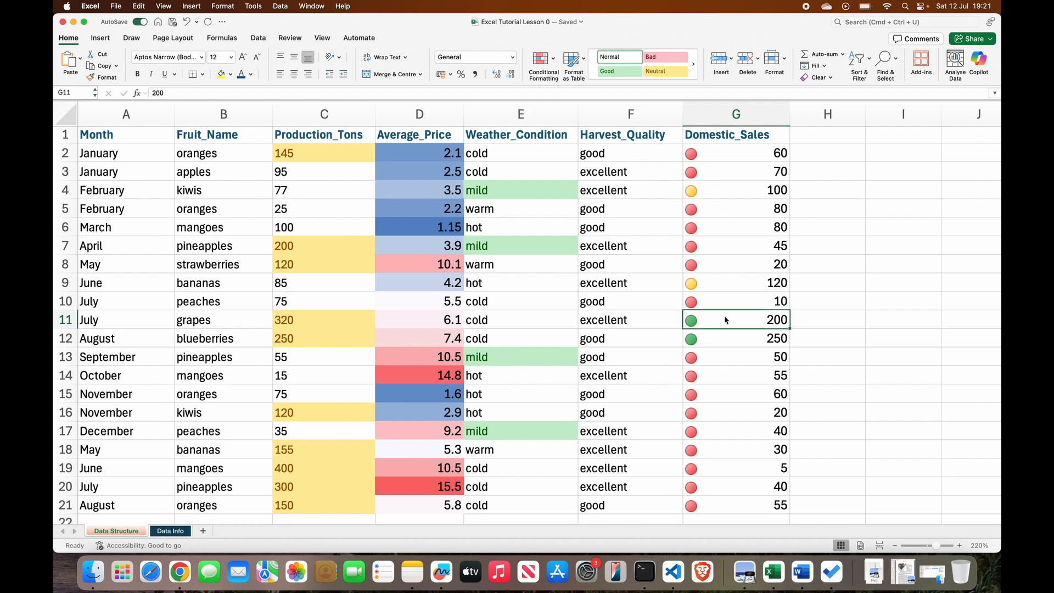
click(717, 285)
click(715, 187)
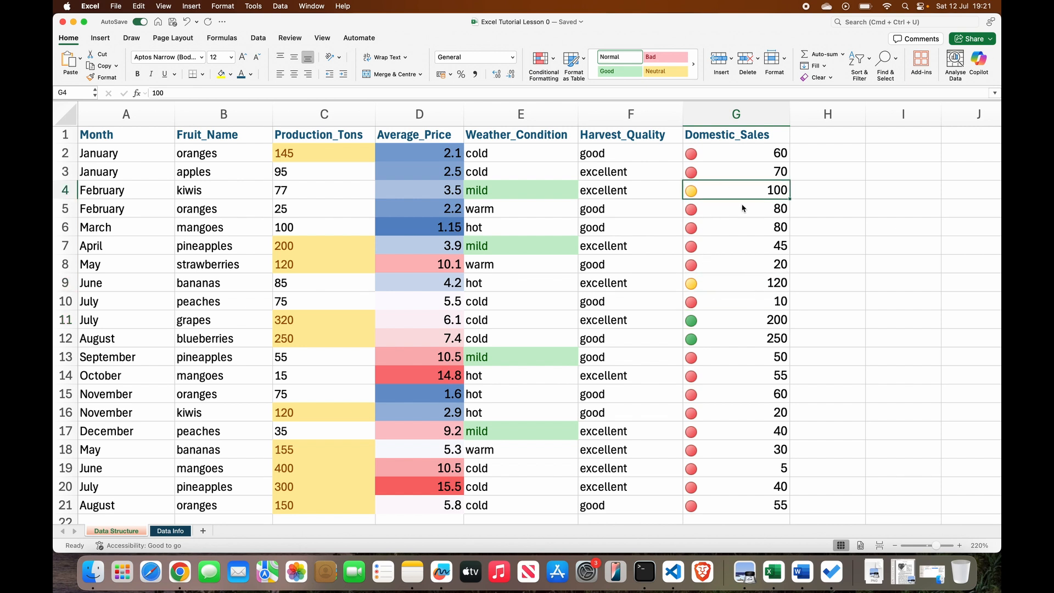
click(710, 150)
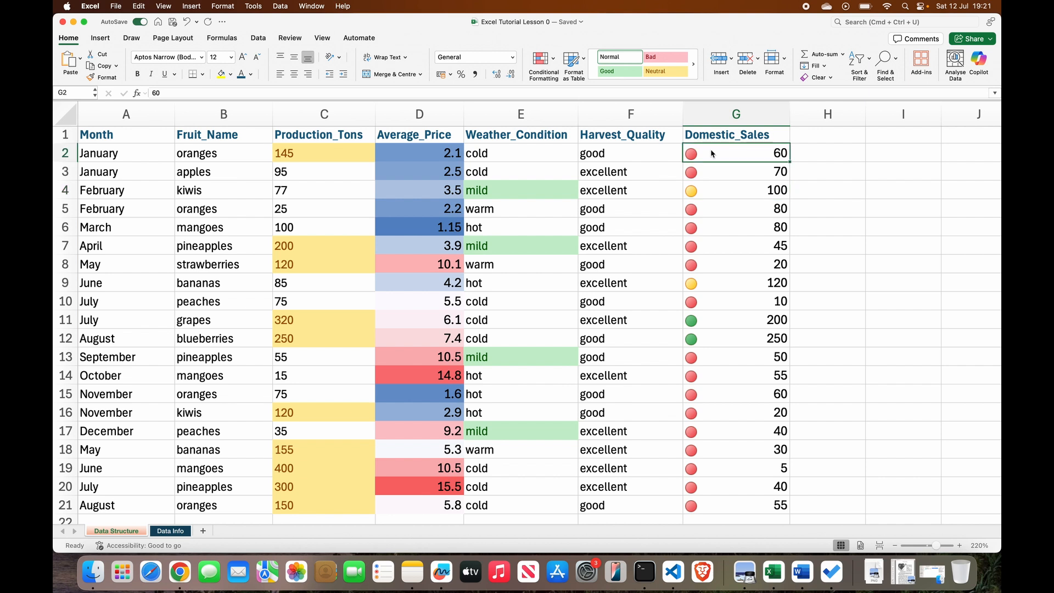
click(718, 175)
click(738, 155)
click(740, 174)
click(737, 158)
click(736, 360)
drag(736, 360, 736, 499)
click(722, 361)
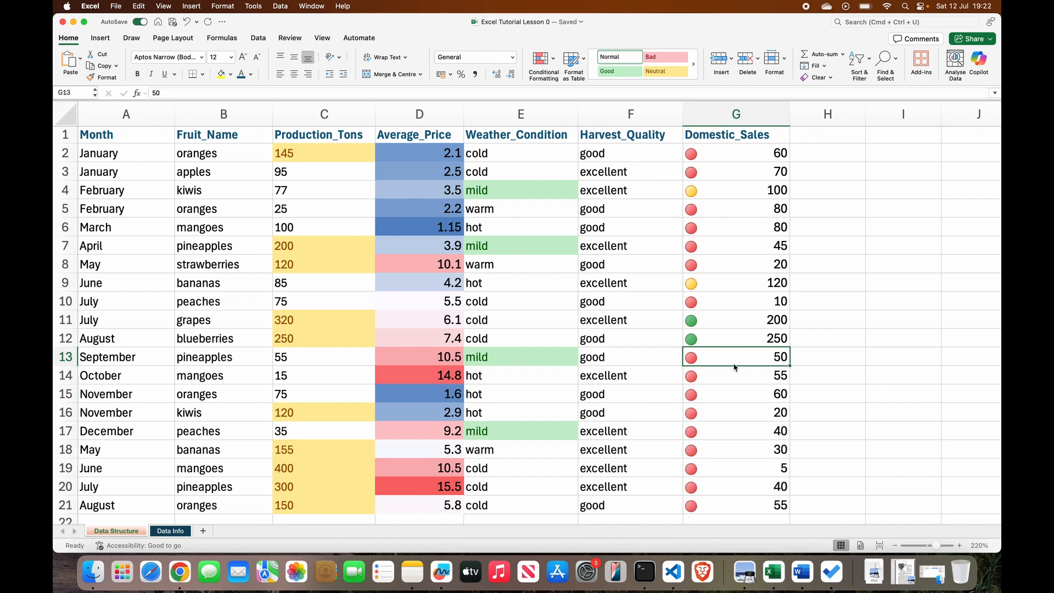
drag(736, 367, 726, 501)
Step: Review the green-highlighted "mild" cells in the Weather_Condition column
click(515, 192)
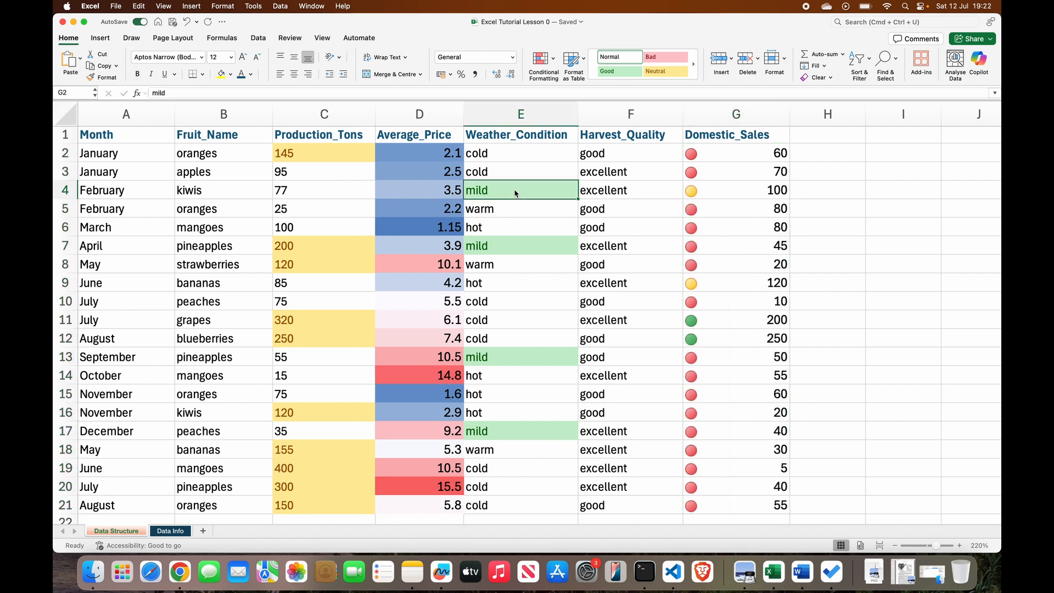
click(512, 246)
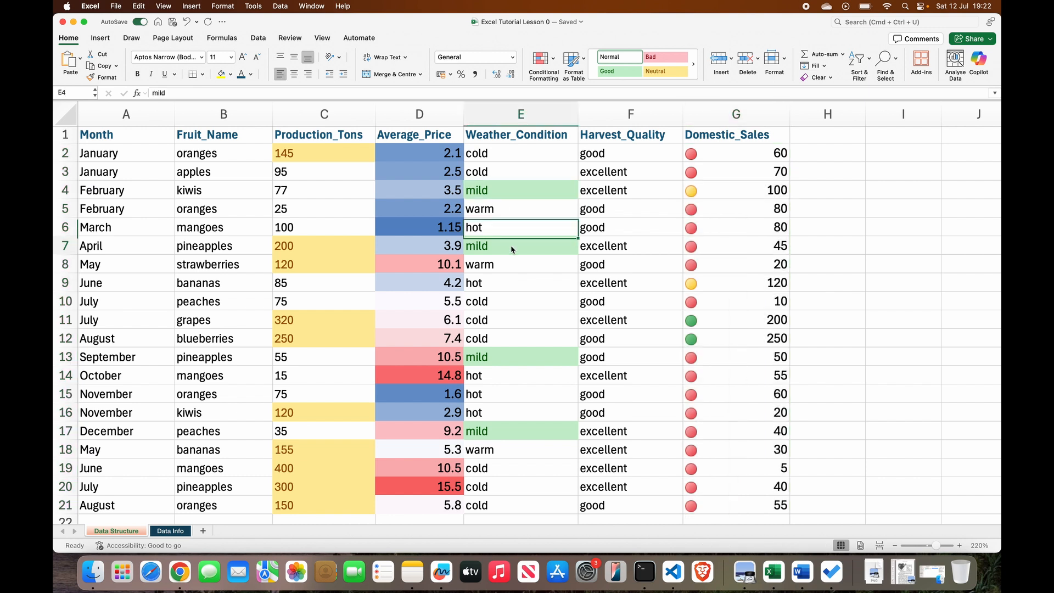